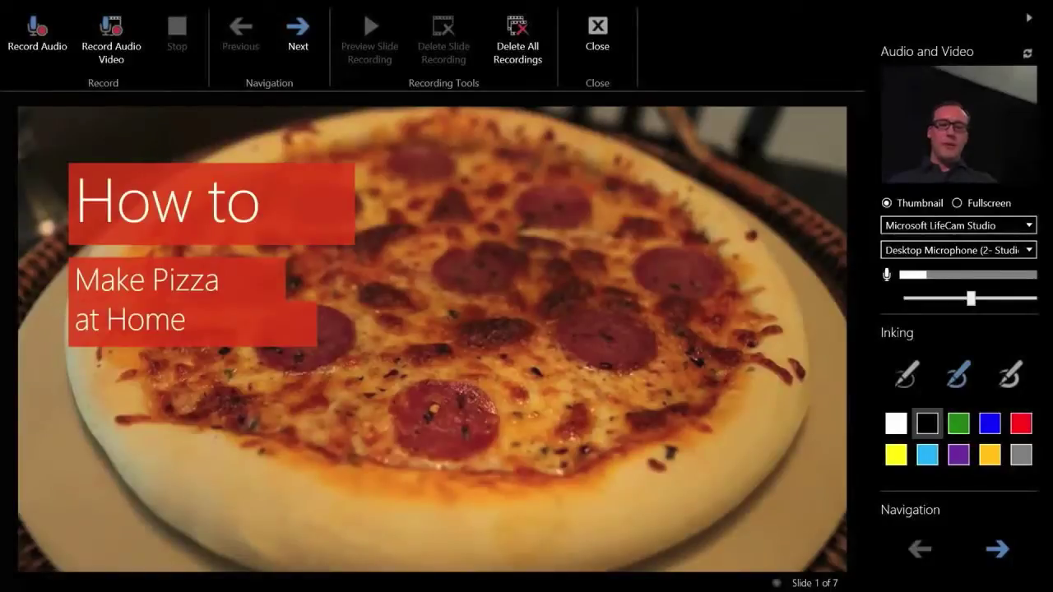
# Record an audio and video introduction on slide 1, draw a yellow ink arrow pointing up across the pizza, stop and close the recorder.
pyautogui.click(897, 456)
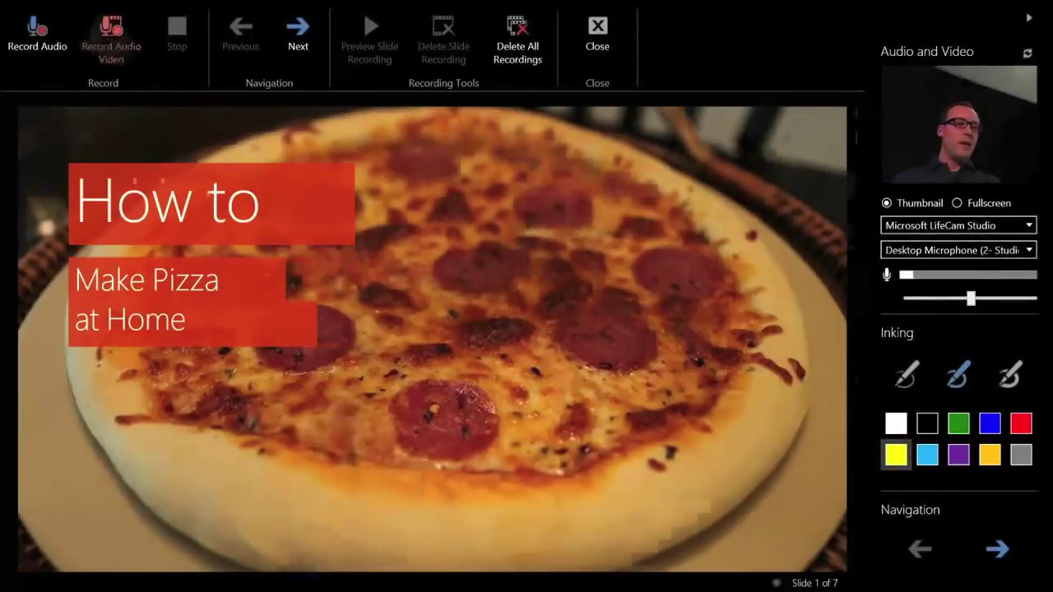
pyautogui.click(111, 40)
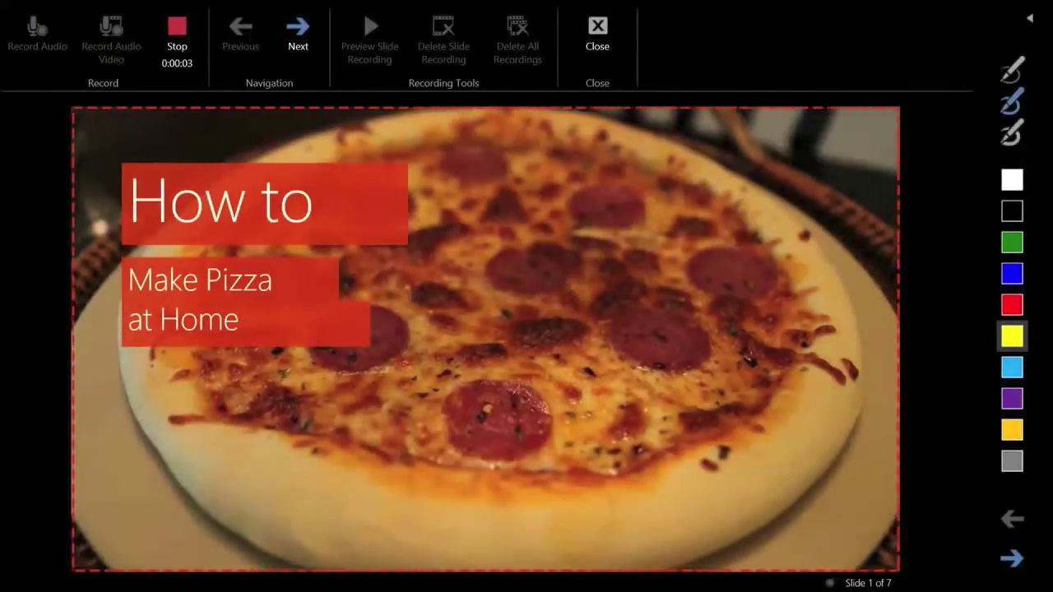
pyautogui.moveTo(437, 414)
pyautogui.mouseDown()
pyautogui.moveTo(594, 247)
pyautogui.moveTo(678, 214)
pyautogui.moveTo(616, 165)
pyautogui.mouseUp()
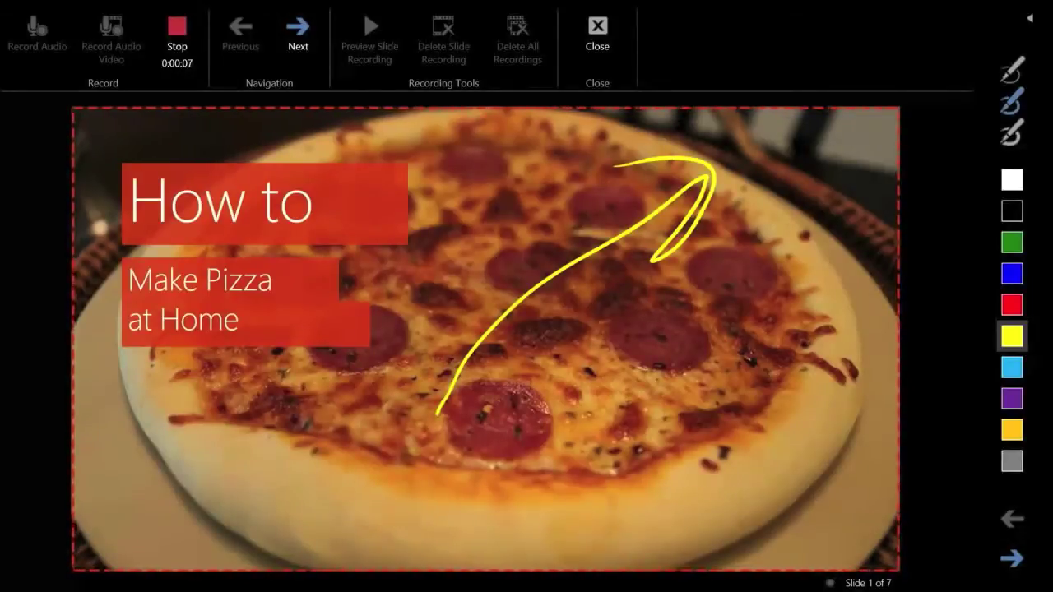
pyautogui.click(177, 35)
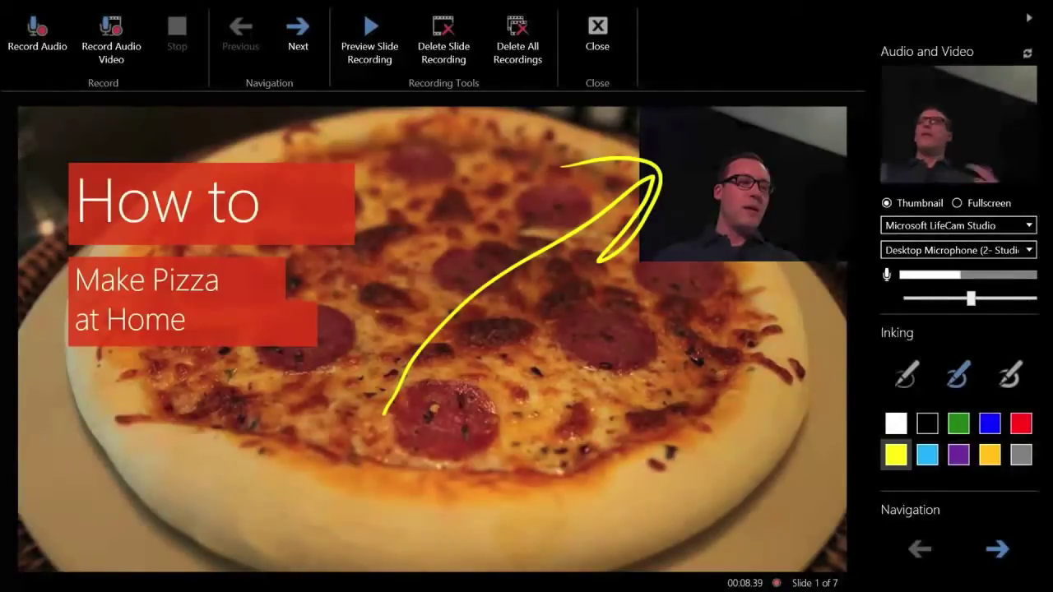
pyautogui.click(598, 36)
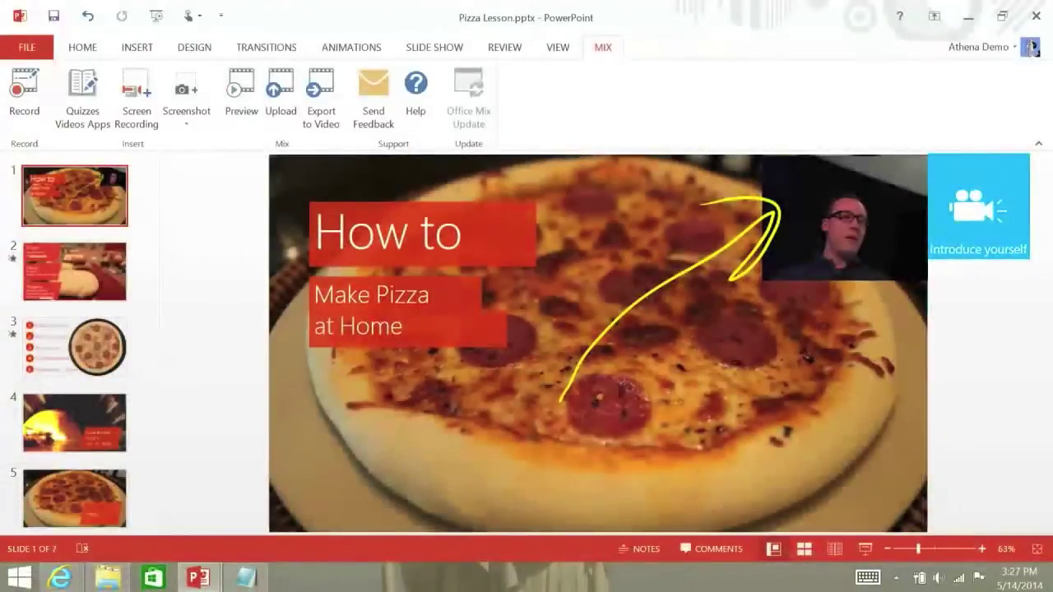
# Move the yellow arrow down across the pizza and enlarge the presenter video, keeping the arrowhead pointing at it.
pyautogui.click(625, 317)
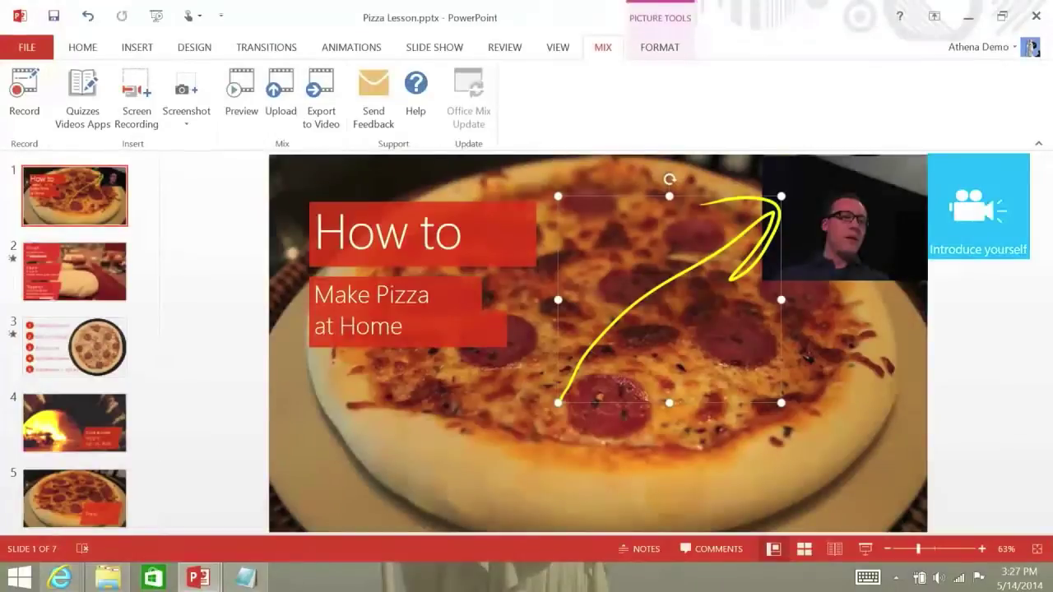
pyautogui.moveTo(642, 300); pyautogui.dragTo(565, 347)
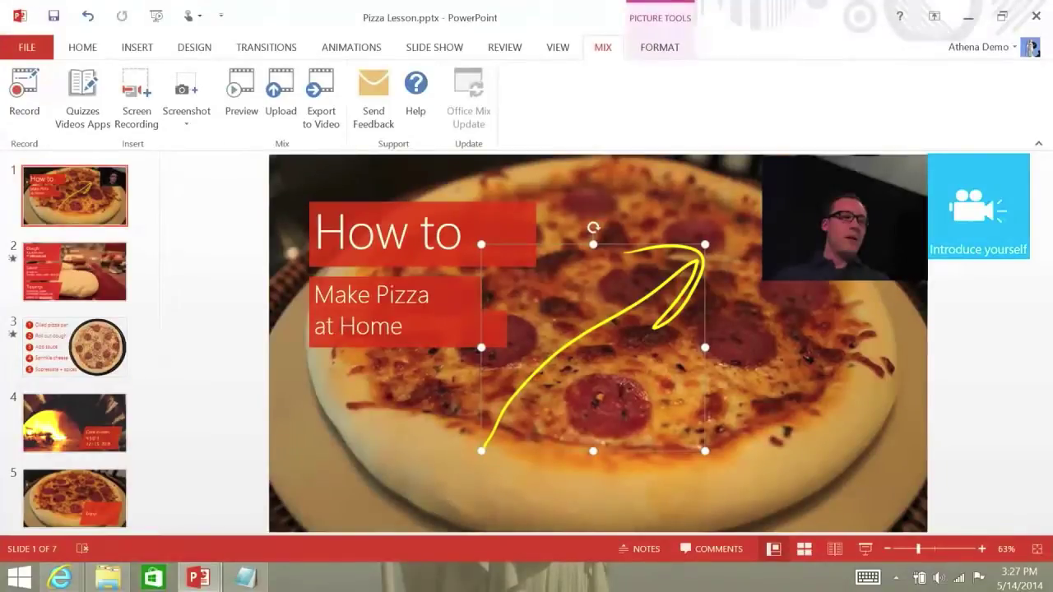
pyautogui.click(845, 219)
pyautogui.moveTo(762, 281); pyautogui.dragTo(672, 347)
pyautogui.click(588, 329)
pyautogui.moveTo(588, 329); pyautogui.dragTo(549, 363)
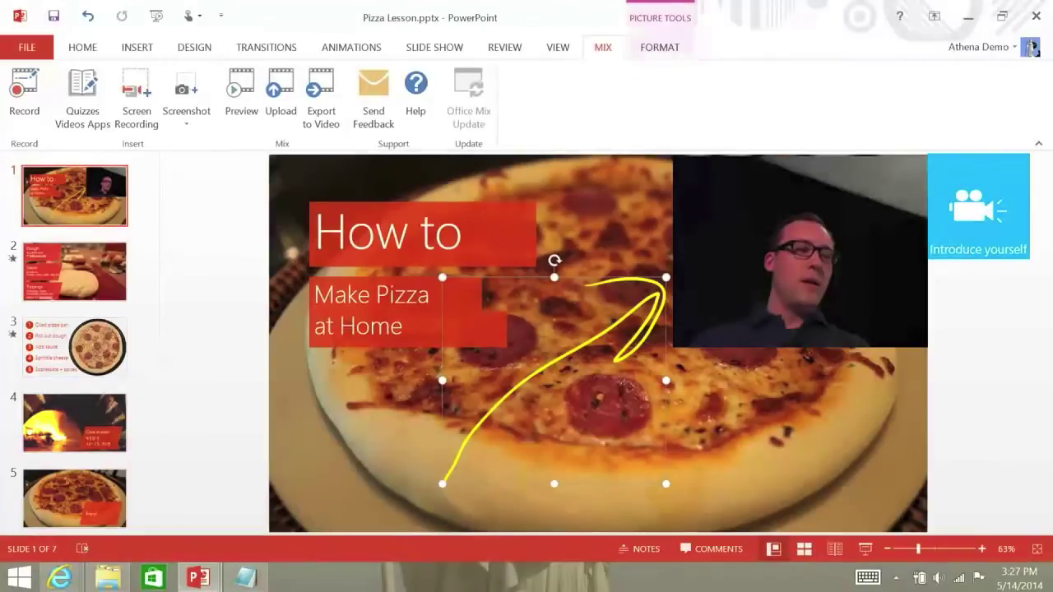
# Start an audio-only recording on slide 2, reveal the Dough block and circle its "make your own" link in yellow ink.
pyautogui.press('pagedown')
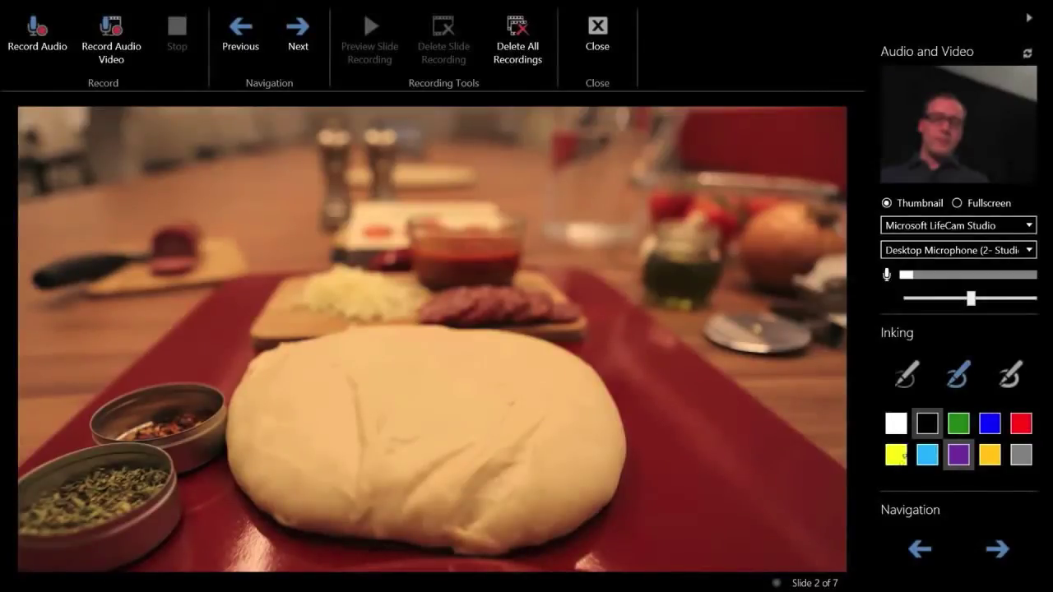
pyautogui.click(899, 454)
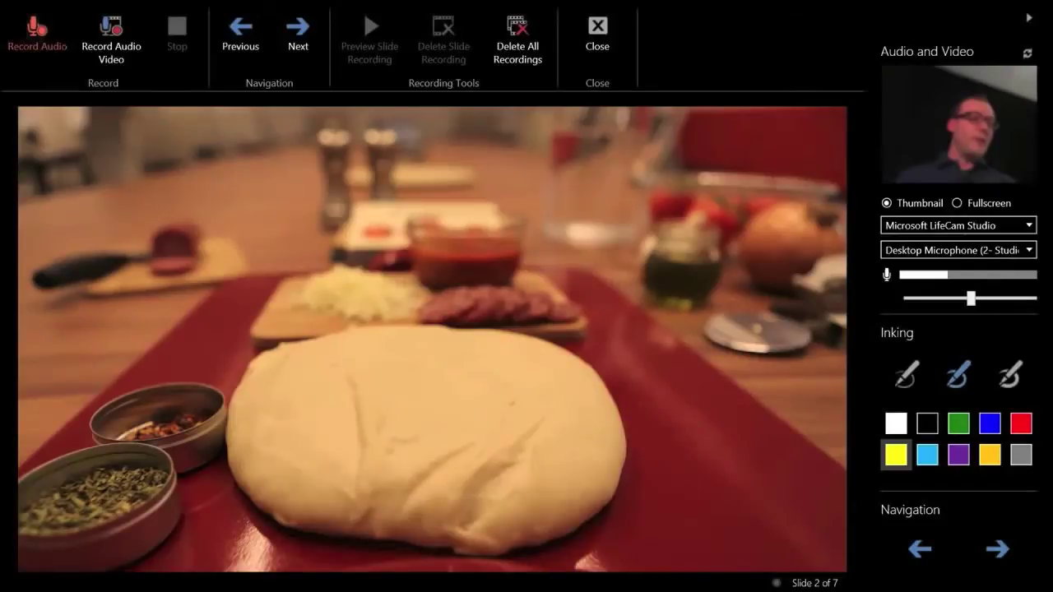
pyautogui.click(37, 33)
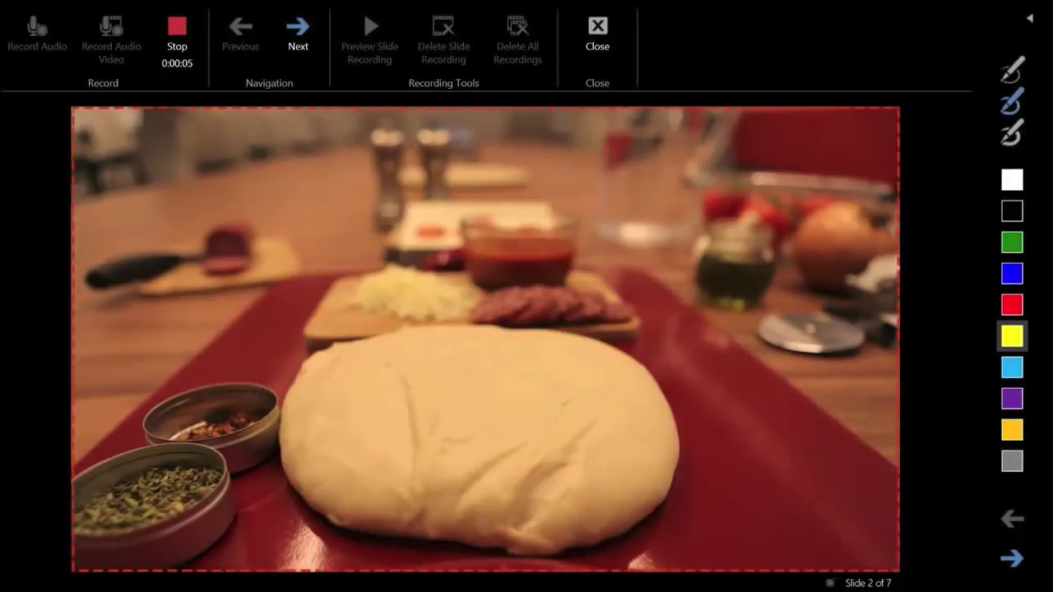
pyautogui.press('Right')
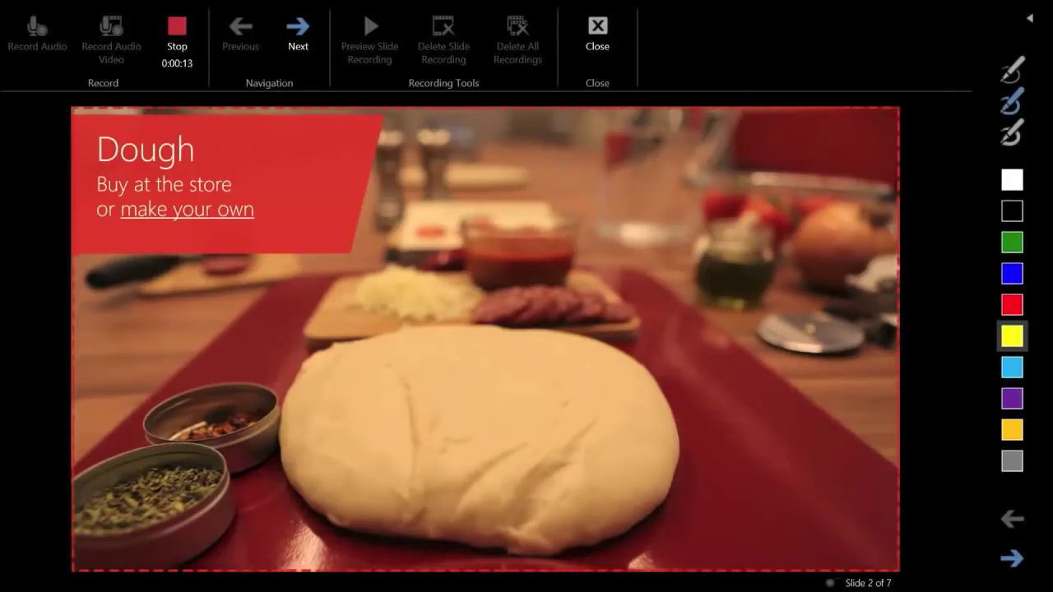
pyautogui.moveTo(247, 183)
pyautogui.mouseDown()
pyautogui.moveTo(272, 263)
pyautogui.moveTo(216, 162)
pyautogui.mouseUp()
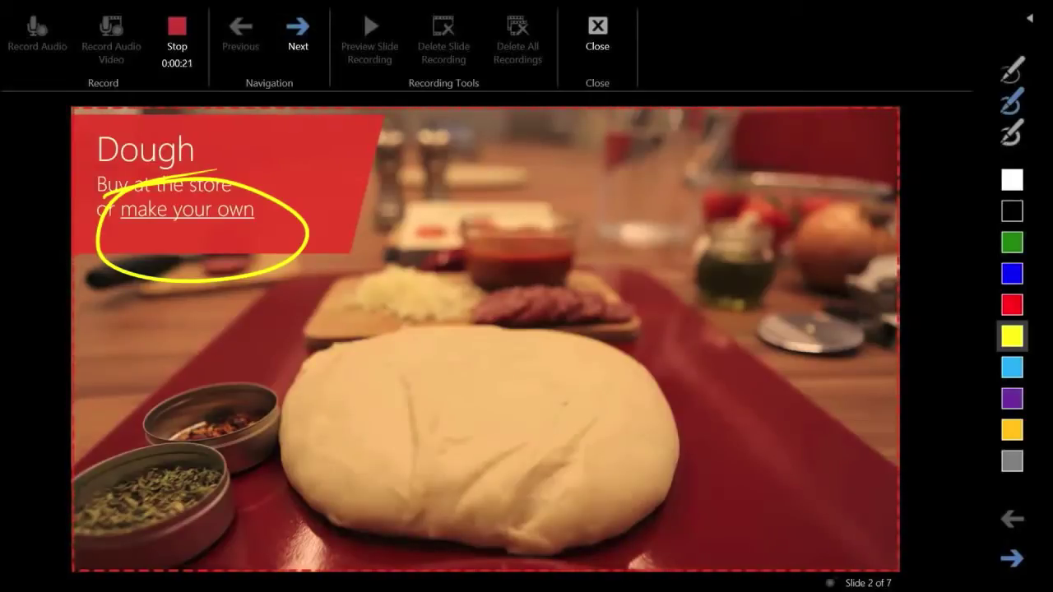
# Reveal the Sauce and Toppings blocks, circle the "get inspired" link in yellow ink and stop the recording.
pyautogui.press('Right')
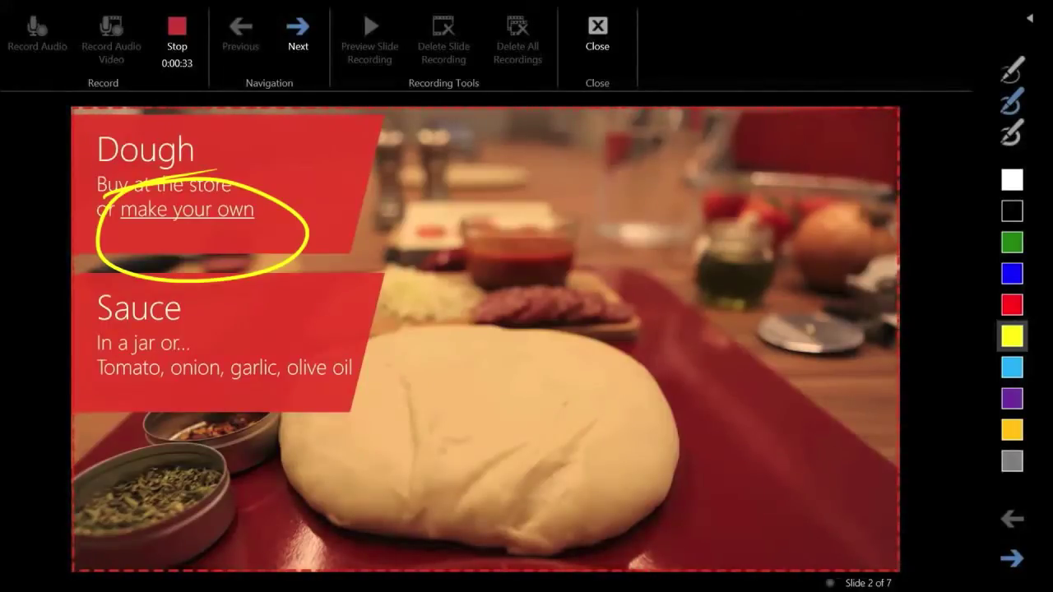
pyautogui.press('Right')
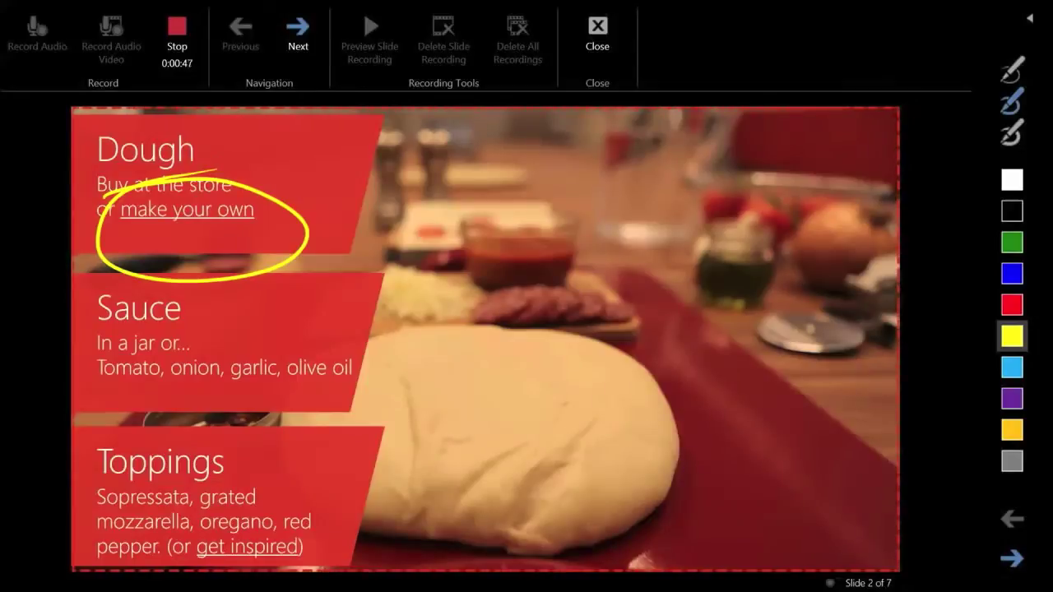
pyautogui.moveTo(193, 486)
pyautogui.mouseDown()
pyautogui.moveTo(146, 576)
pyautogui.moveTo(313, 461)
pyautogui.mouseUp()
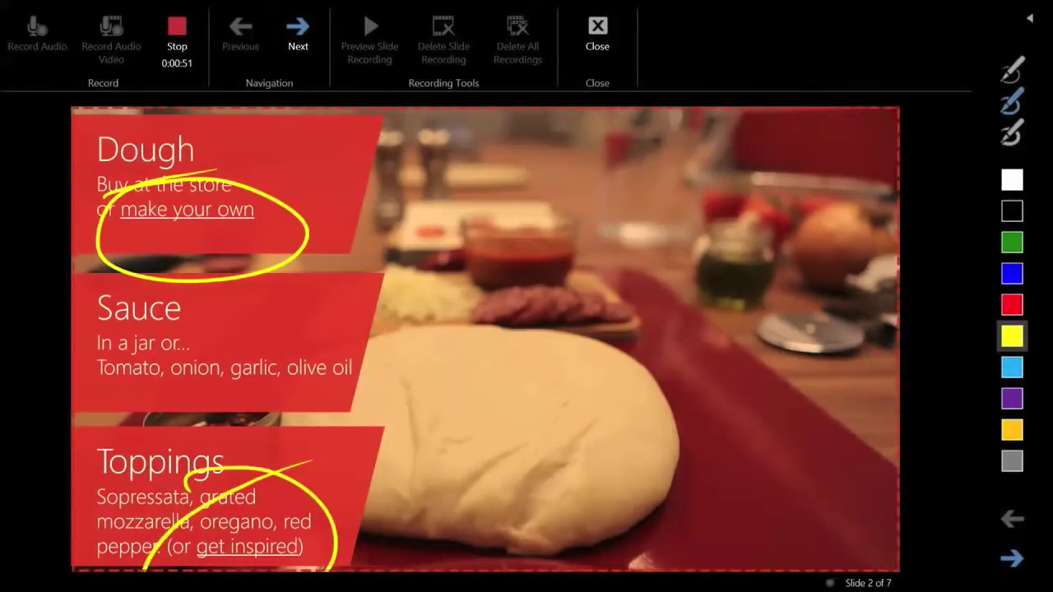
pyautogui.click(171, 33)
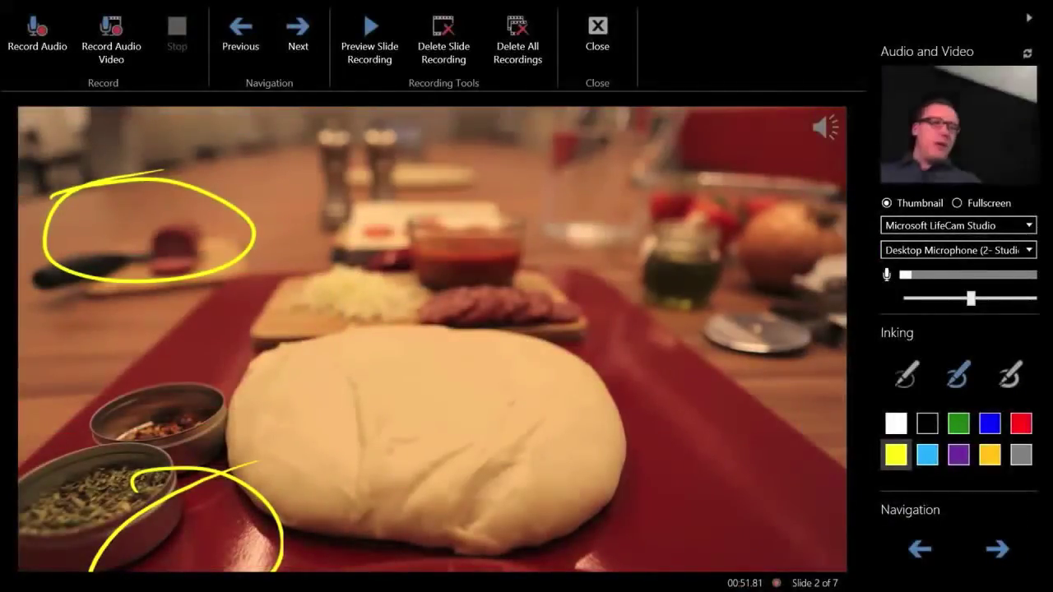
# Preview the recording of slide 2 and advance through its animations to slide 3.
pyautogui.click(370, 37)
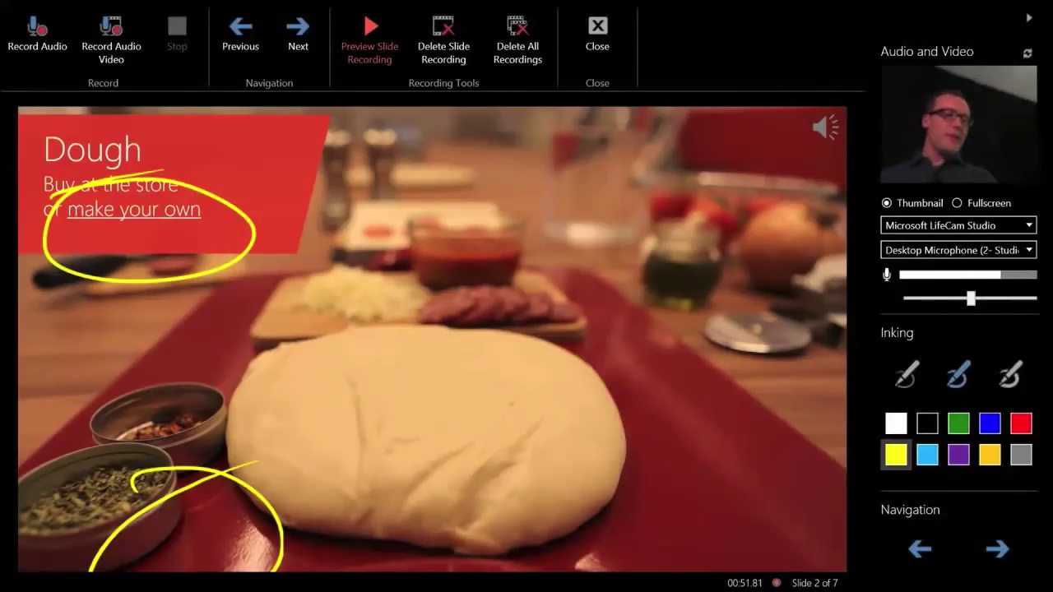
pyautogui.press('Right')
pyautogui.press('Right')
pyautogui.press('Right')
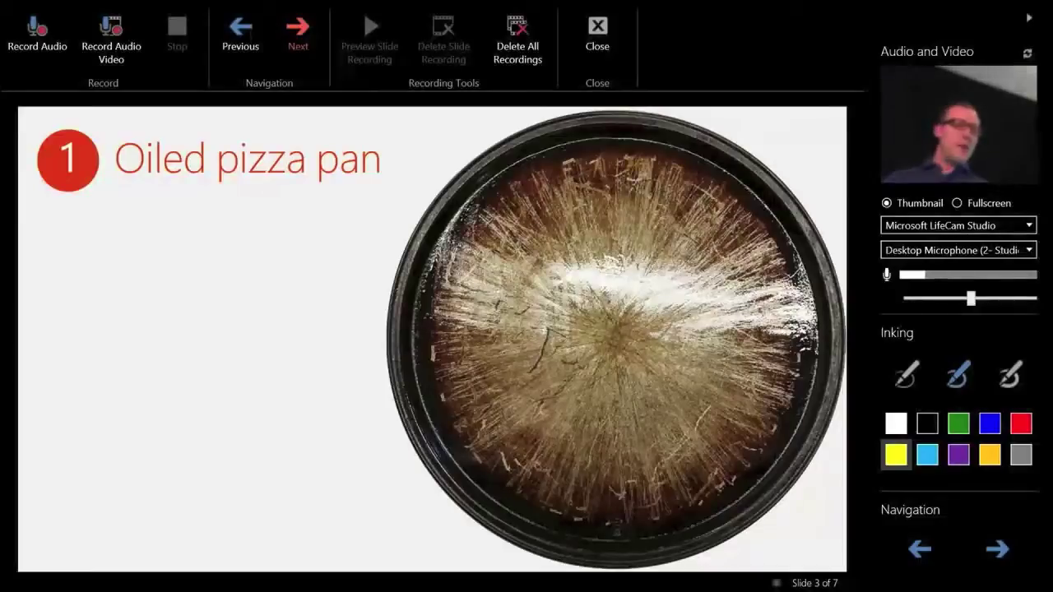
# Record audio on slide 3 while revealing the preparation steps from "Oiled pizza pan" to "Sopressata + spices", ticking each one off in yellow ink.
pyautogui.click(37, 37)
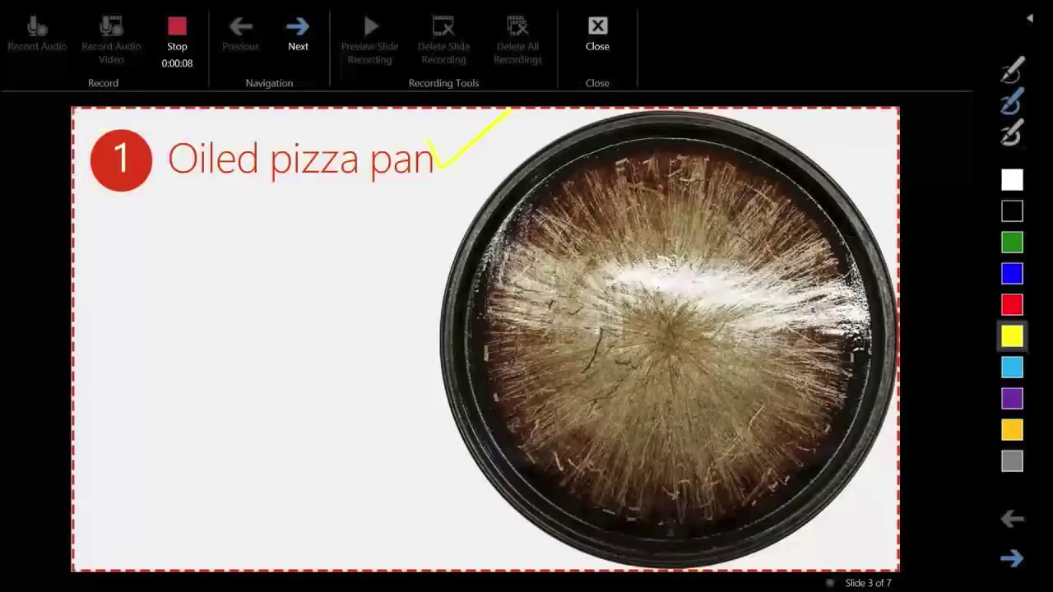
pyautogui.press('Right')
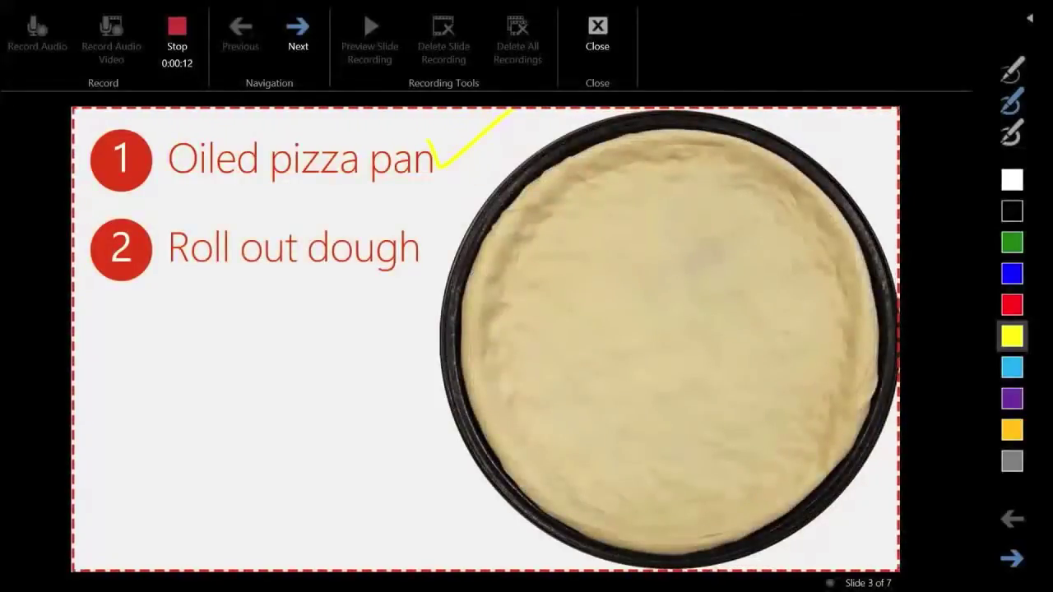
pyautogui.moveTo(410, 241); pyautogui.dragTo(538, 182)
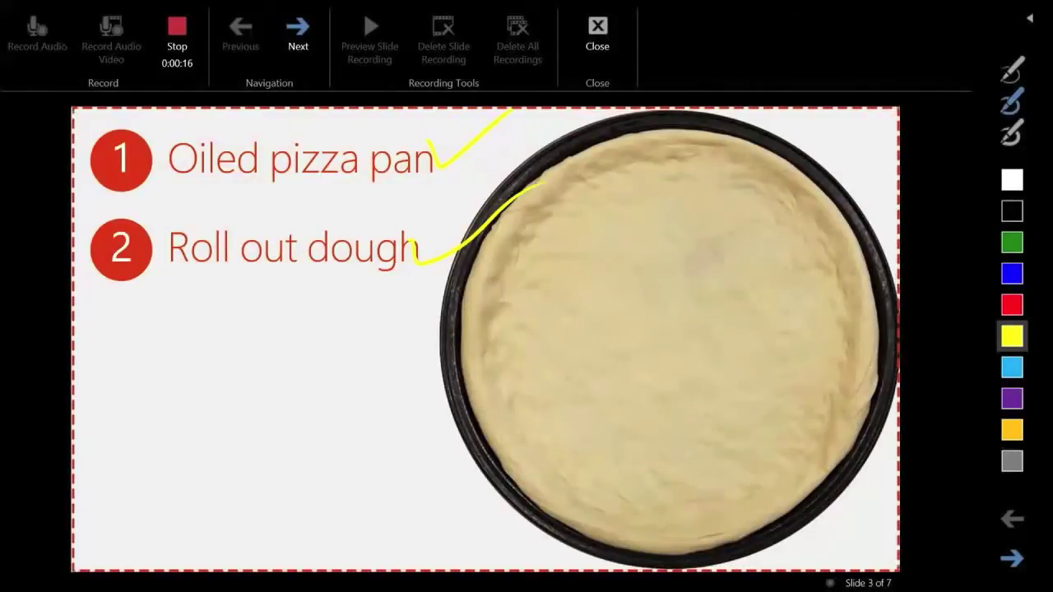
pyautogui.press('Right')
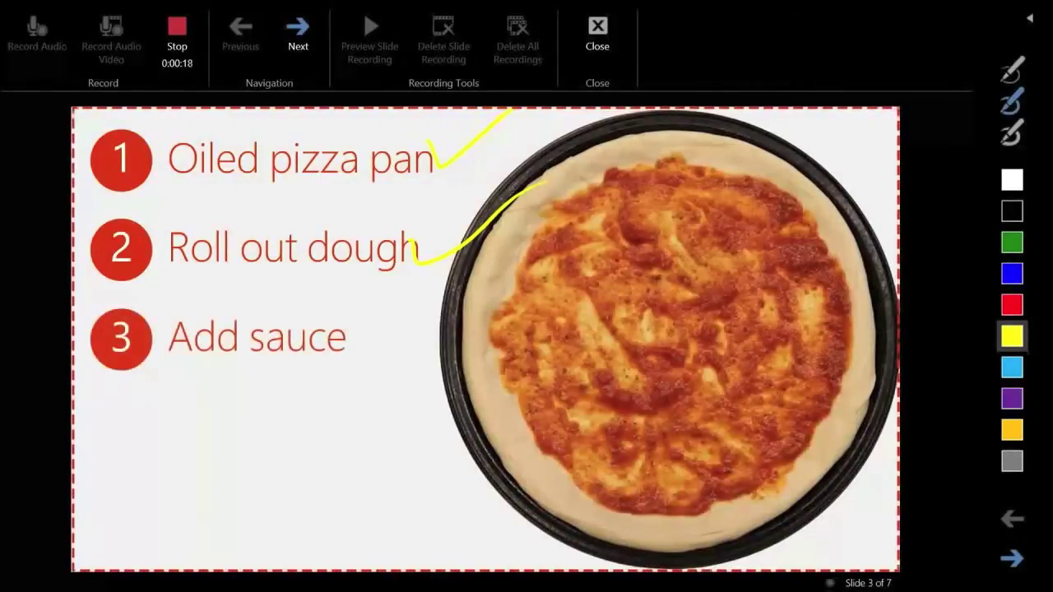
pyautogui.moveTo(350, 337); pyautogui.dragTo(457, 293)
pyautogui.press('Right')
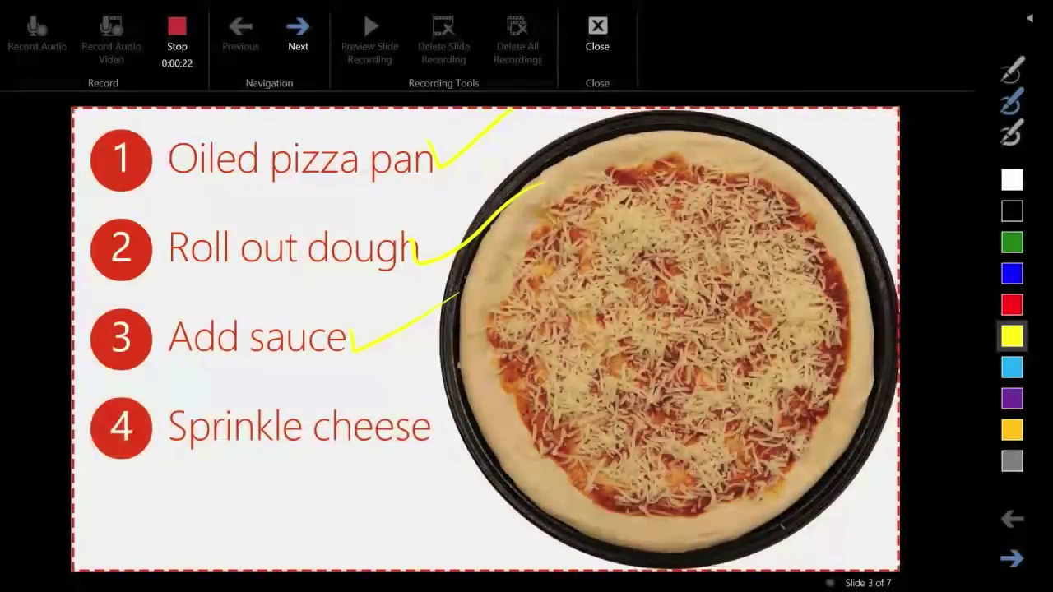
pyautogui.moveTo(424, 407); pyautogui.dragTo(550, 384)
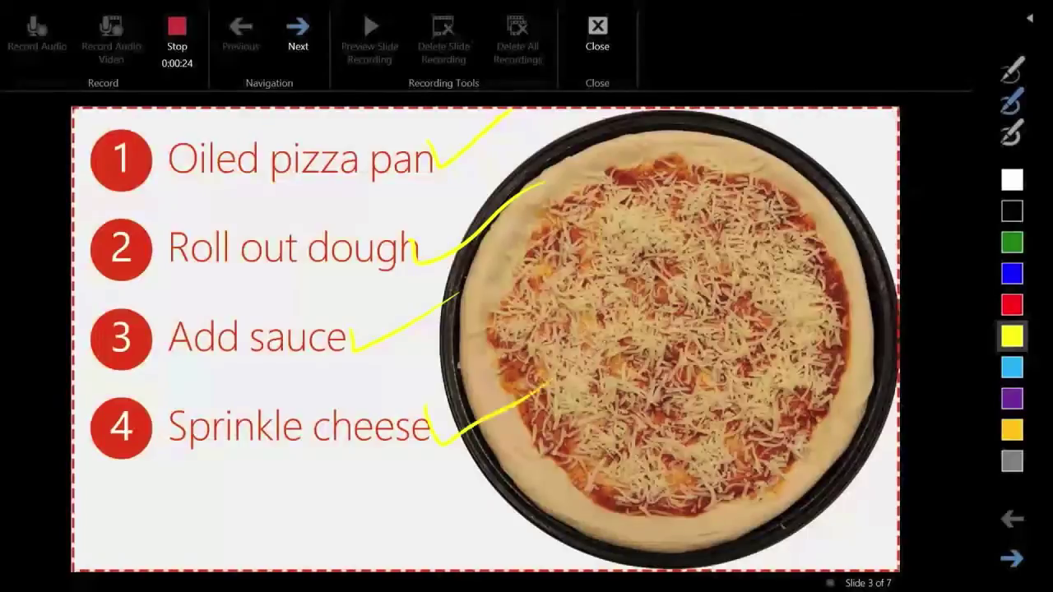
pyautogui.press('Right')
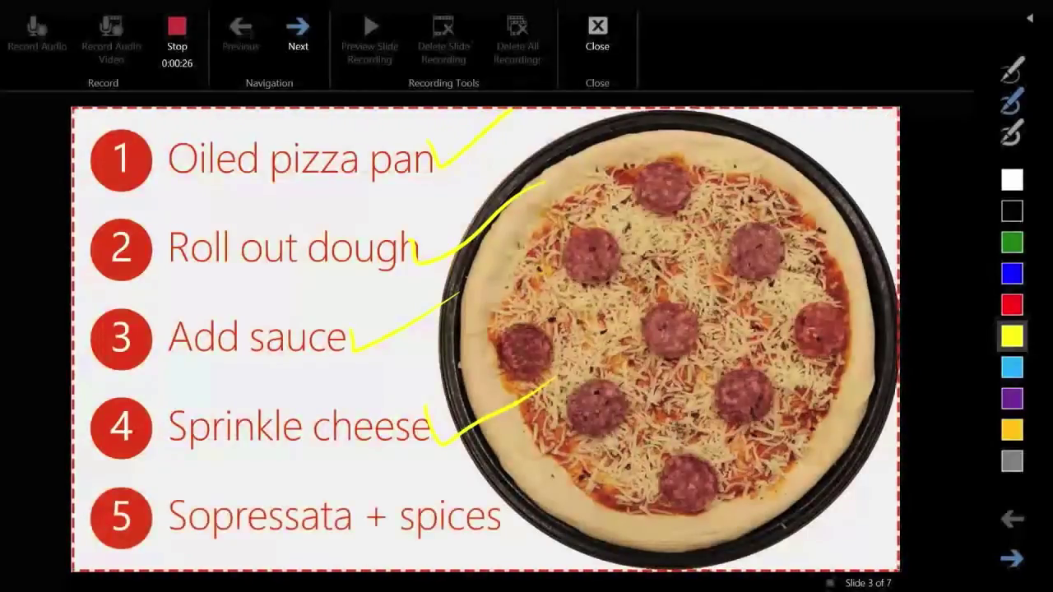
pyautogui.moveTo(491, 526); pyautogui.dragTo(562, 516)
# Draw two crossing yellow lines that divide the pizza into four slices and stop the recording.
pyautogui.moveTo(769, 523); pyautogui.dragTo(550, 109)
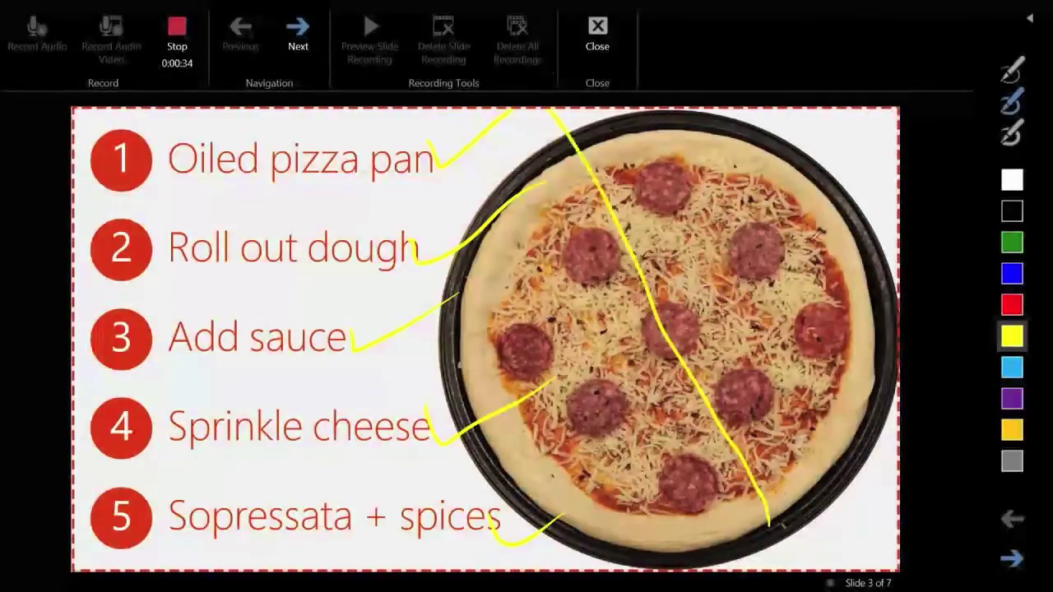
pyautogui.moveTo(895, 220)
pyautogui.mouseDown()
pyautogui.moveTo(545, 429)
pyautogui.moveTo(510, 473)
pyautogui.mouseUp()
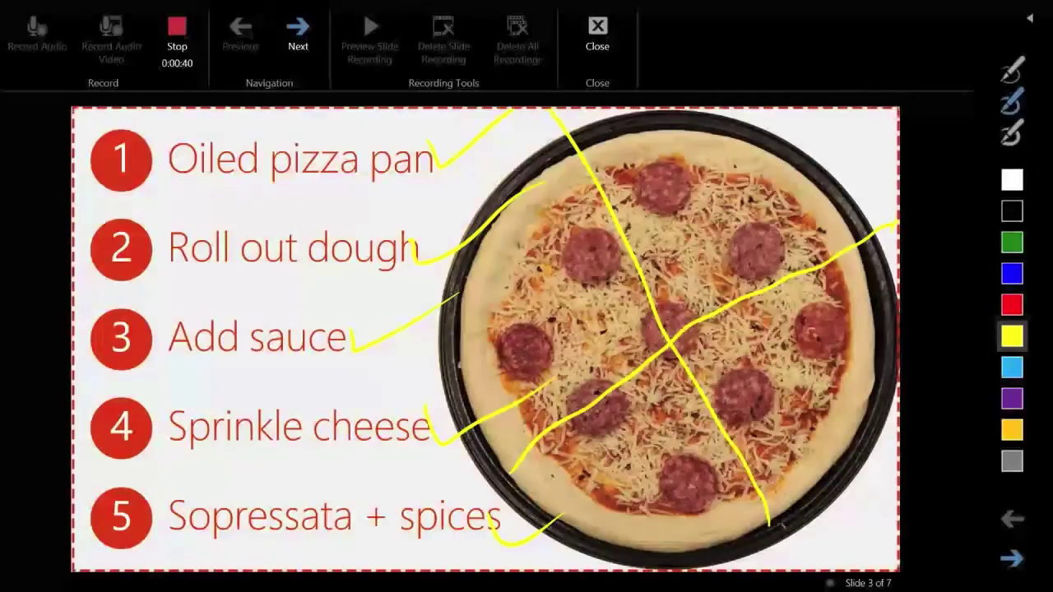
pyautogui.click(176, 35)
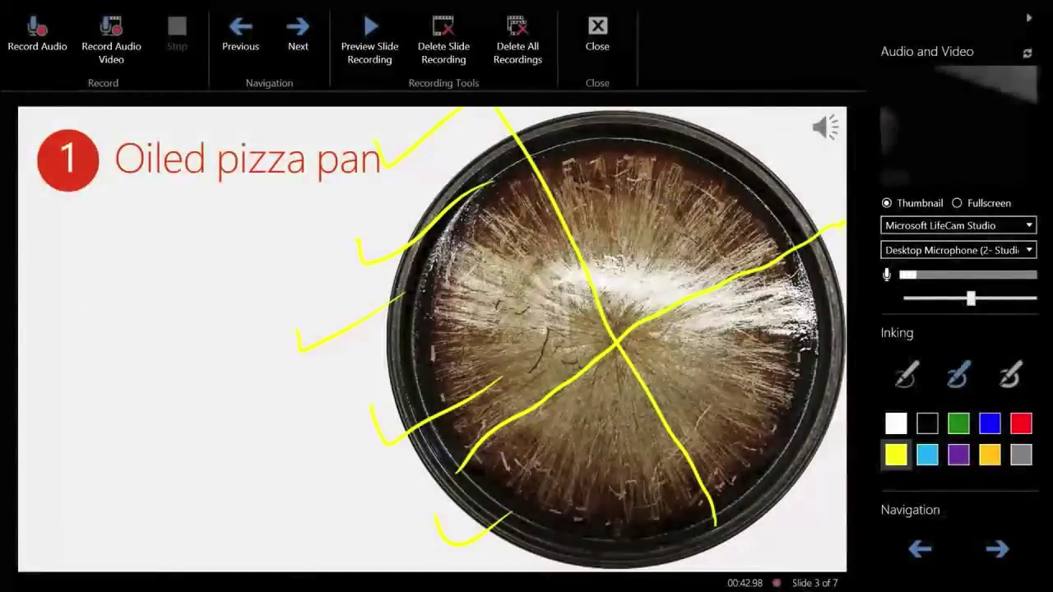
# Advance through the animations of slide 3 to the "Cook in oven" slide and close the recorder.
pyautogui.click(302, 41)
pyautogui.click(302, 41)
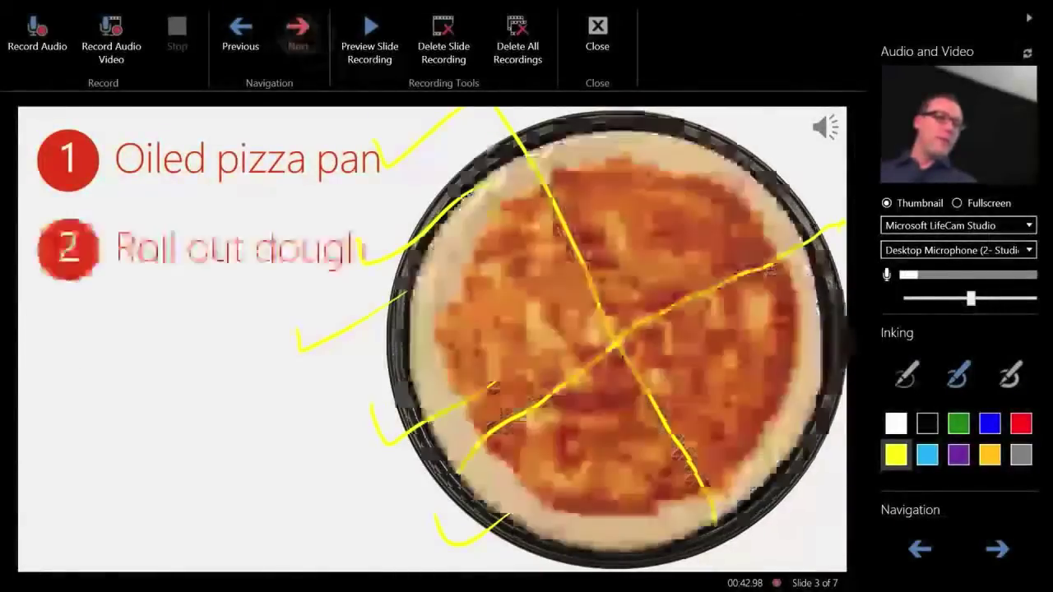
pyautogui.click(302, 41)
pyautogui.click(302, 41)
pyautogui.click(302, 41)
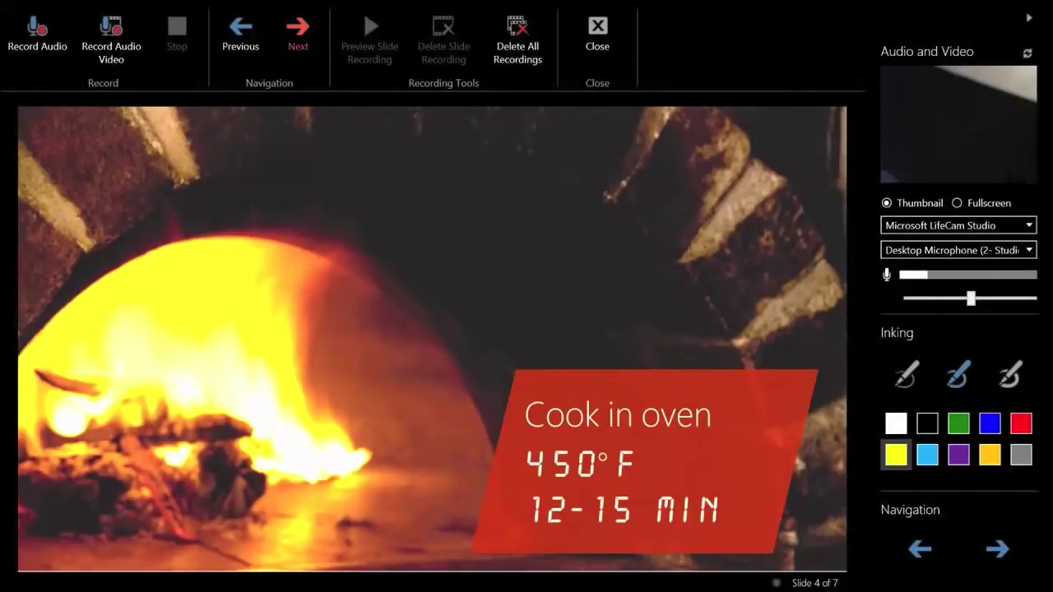
pyautogui.click(597, 33)
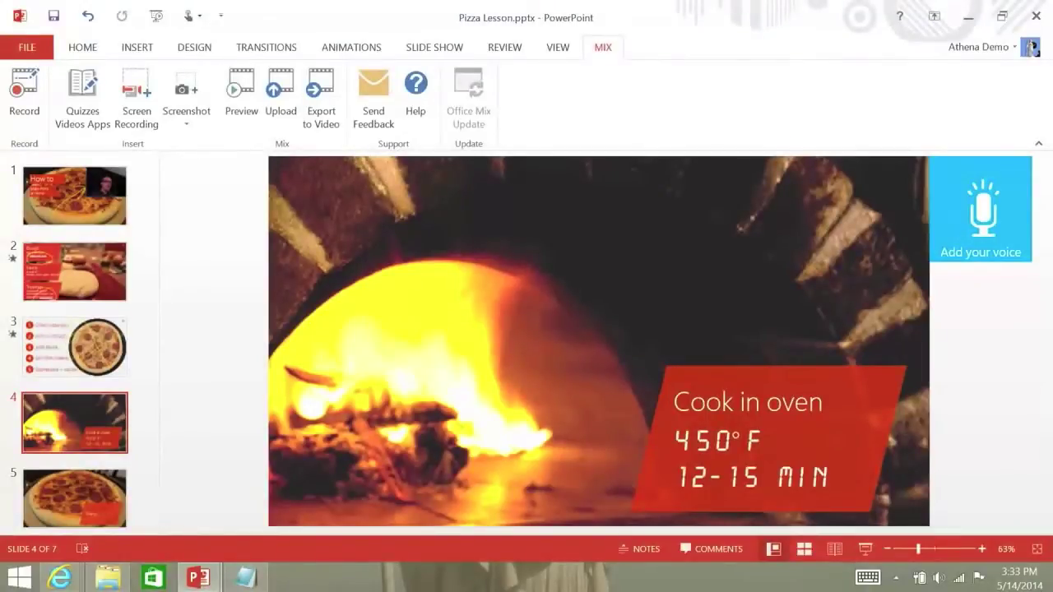
# Add the Multiple Response Poll app to the red placeholder slide 7 and trust it.
pyautogui.scroll(-3, 74, 342)
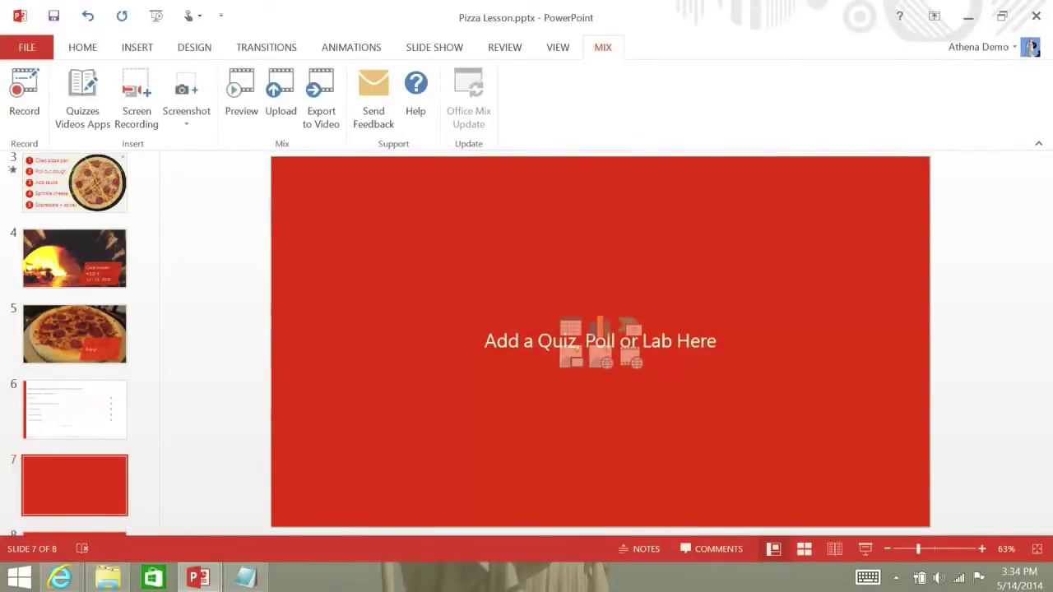
pyautogui.click(83, 94)
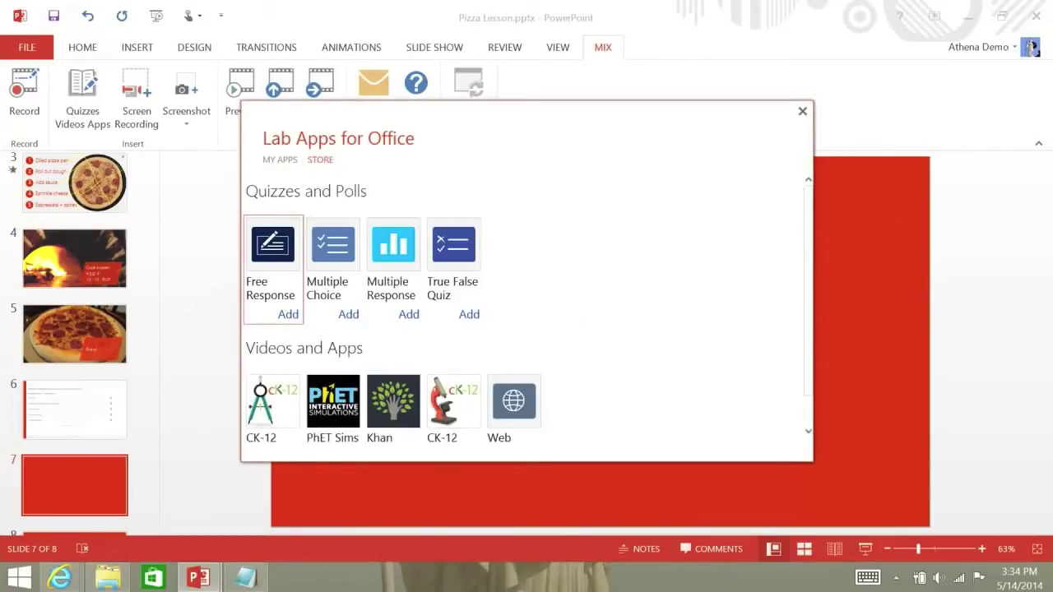
pyautogui.click(409, 314)
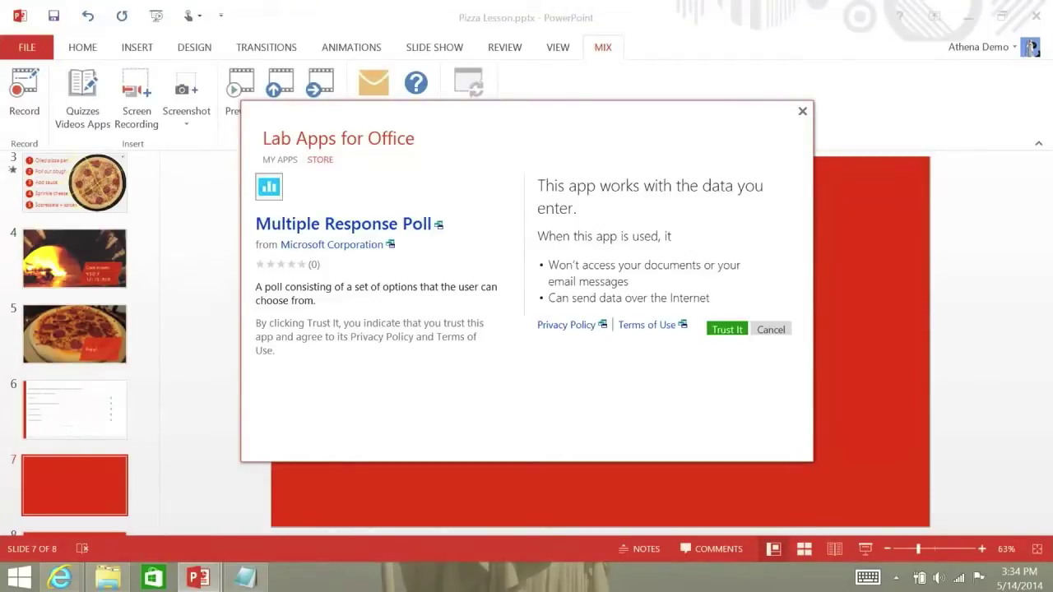
pyautogui.press('Return')
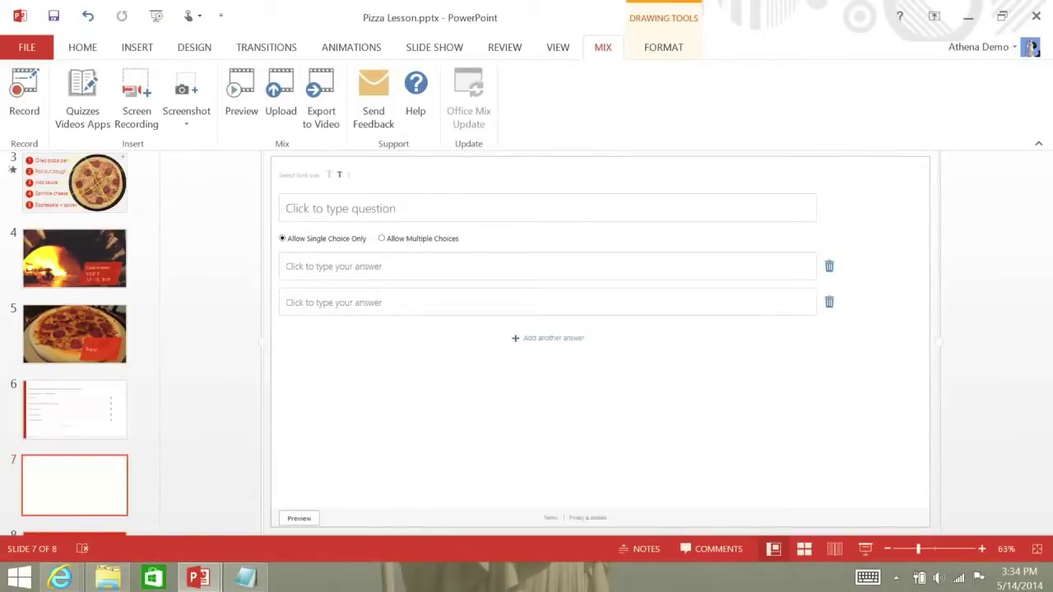
# Enter the poll question "What's you favorite pizza?" with the answers "Pepperoni" and "Vegan!".
pyautogui.click(475, 209)
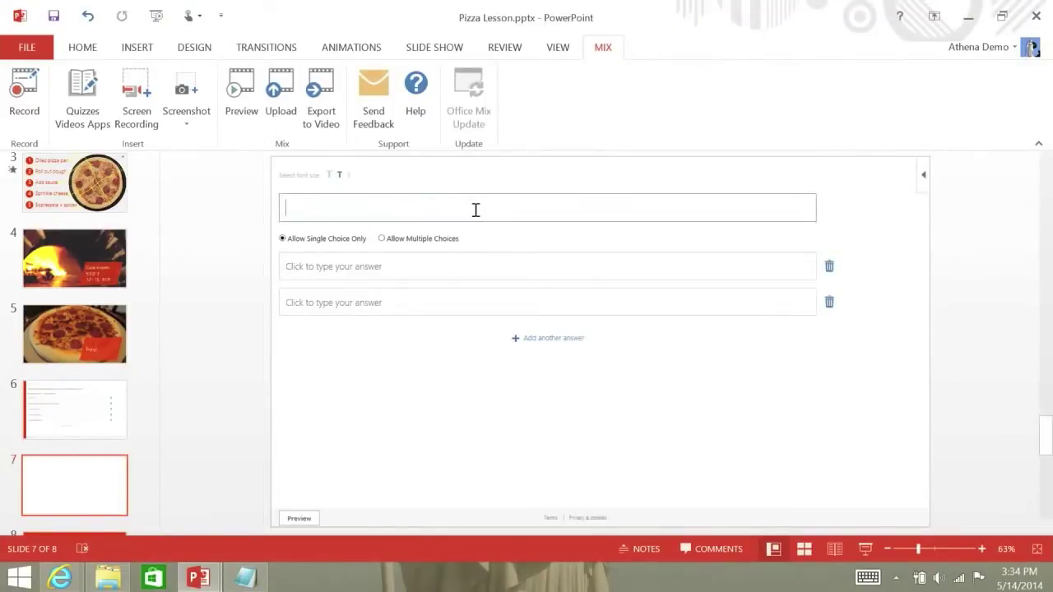
pyautogui.write("What's you favorite piz")
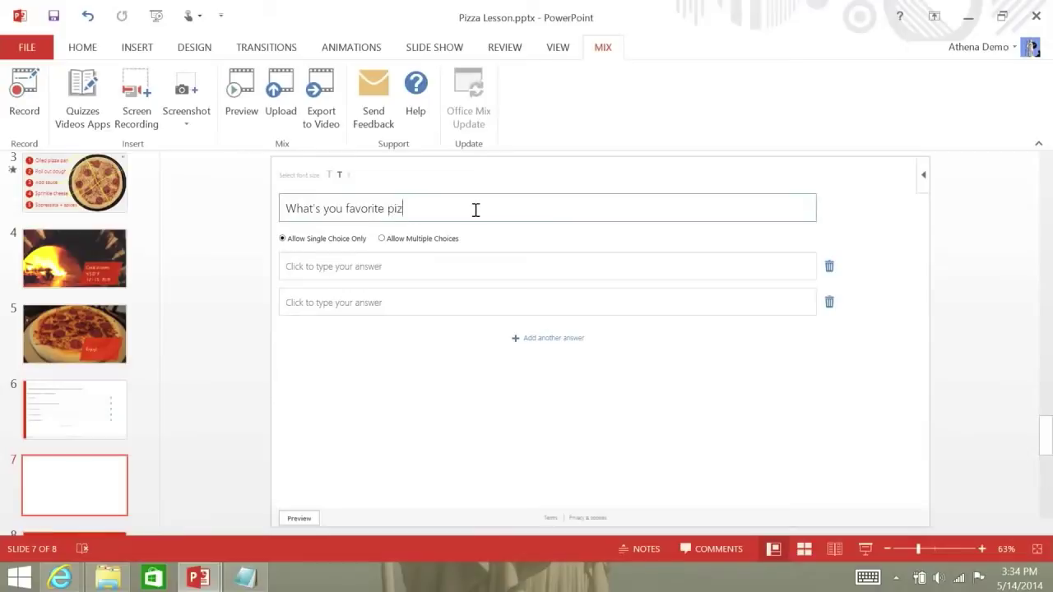
pyautogui.write('za?')
pyautogui.click(427, 282)
pyautogui.write('Pepperoni')
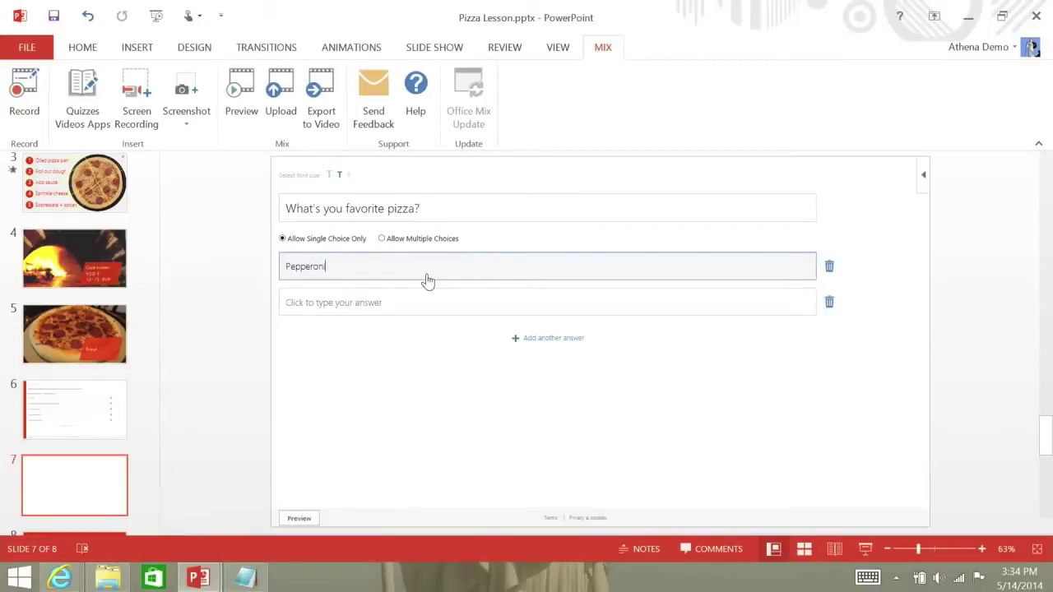
pyautogui.press('Tab')
pyautogui.press('Tab')
pyautogui.write('Vegan')
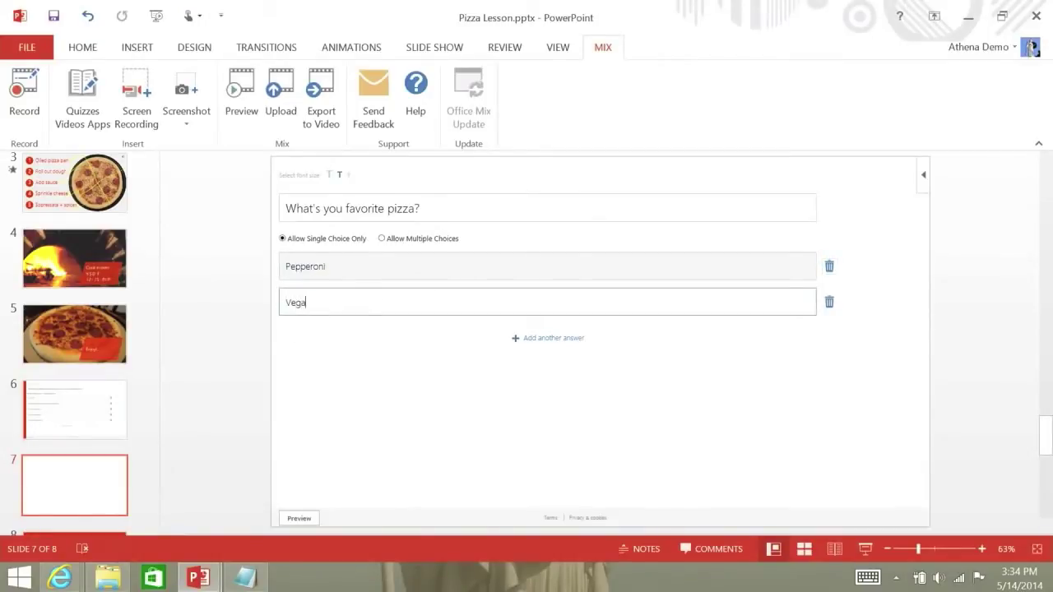
# Add the answers "Anchovies" and "Plain cheese" to the poll and switch it to its preview.
pyautogui.press('Return')
pyautogui.press('Tab')
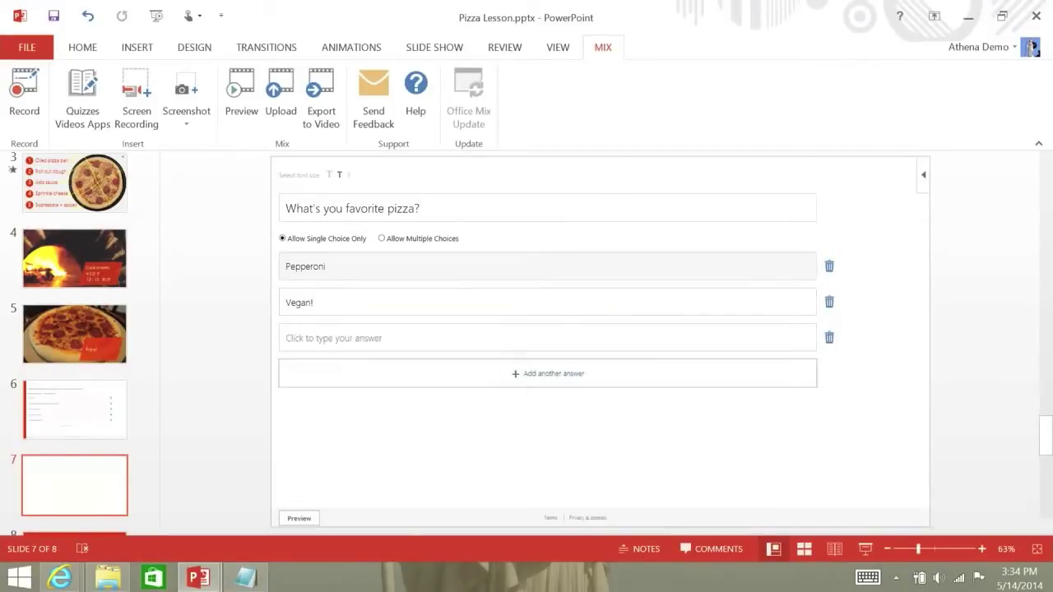
pyautogui.press('Return')
pyautogui.hotkey('shift', 'Tab')
pyautogui.hotkey('shift', 'Tab')
pyautogui.write('Anchovies')
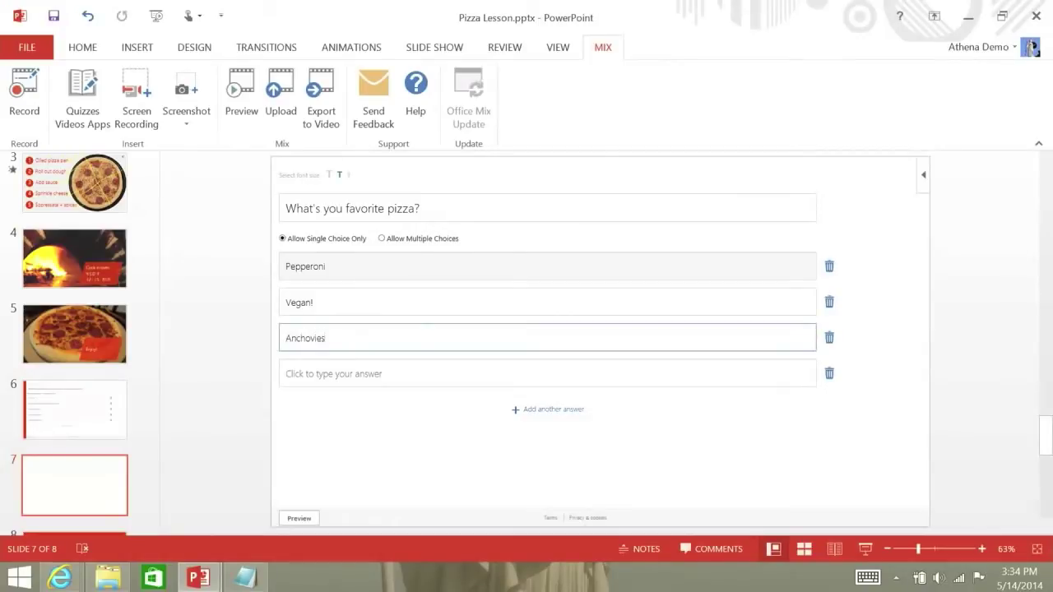
pyautogui.click(329, 373)
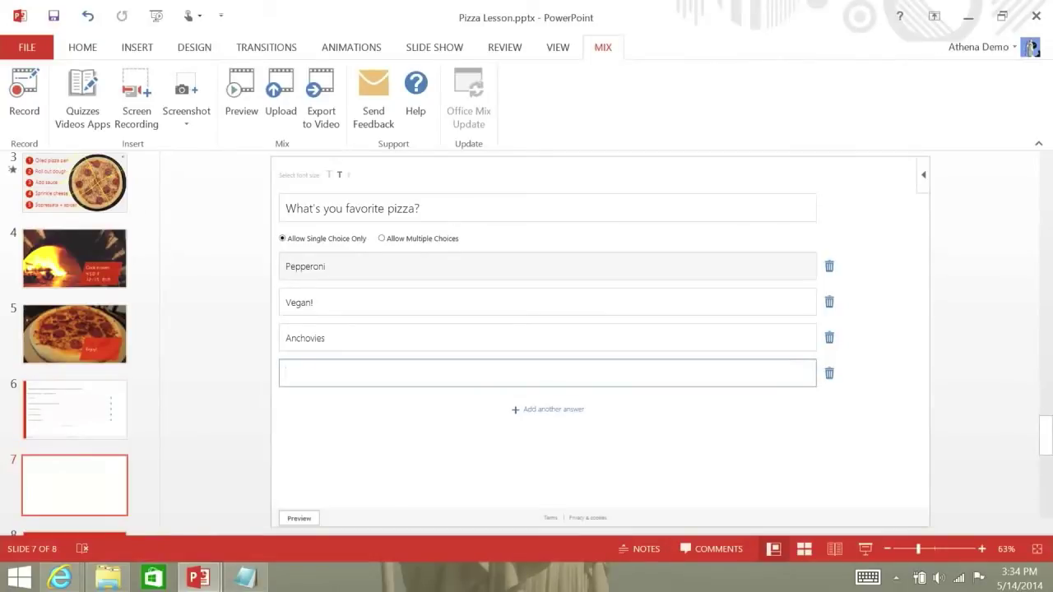
pyautogui.write('Plain cheese')
pyautogui.click(299, 518)
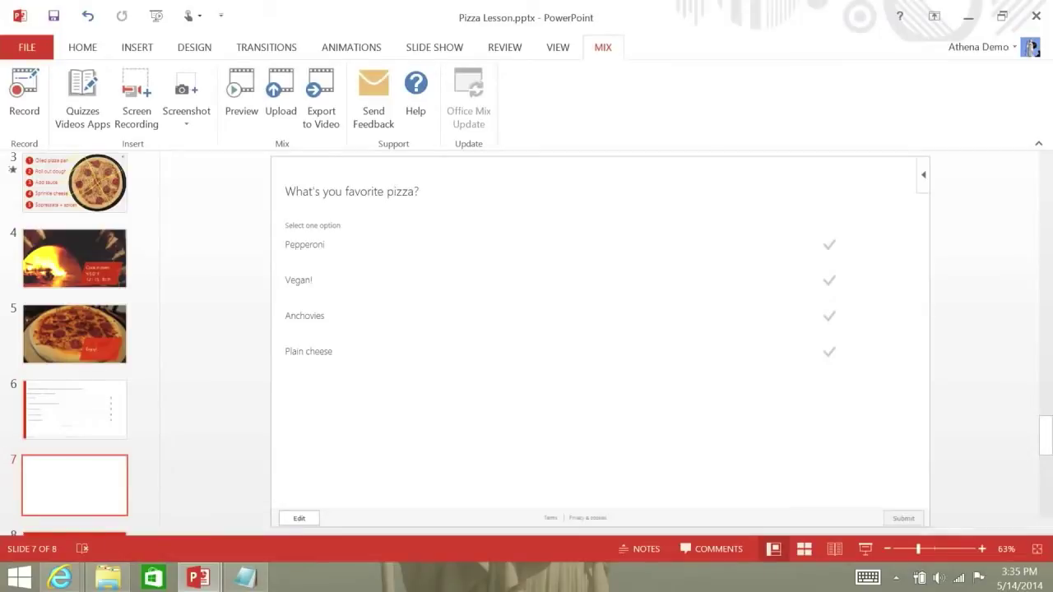
# Upload the presentation as an online mix, skipping the optional video creation.
pyautogui.click(281, 97)
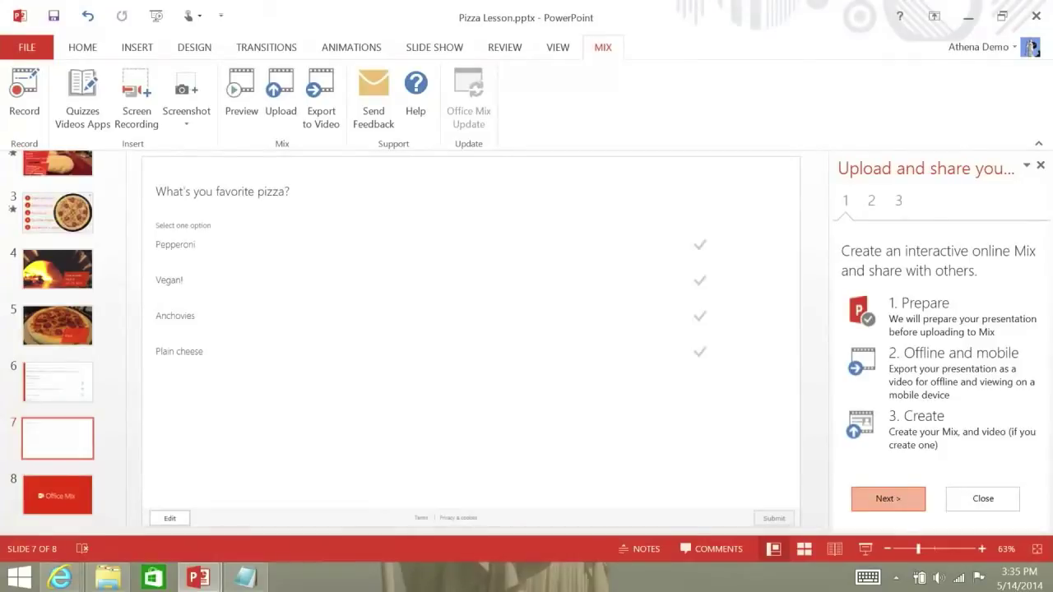
pyautogui.click(881, 496)
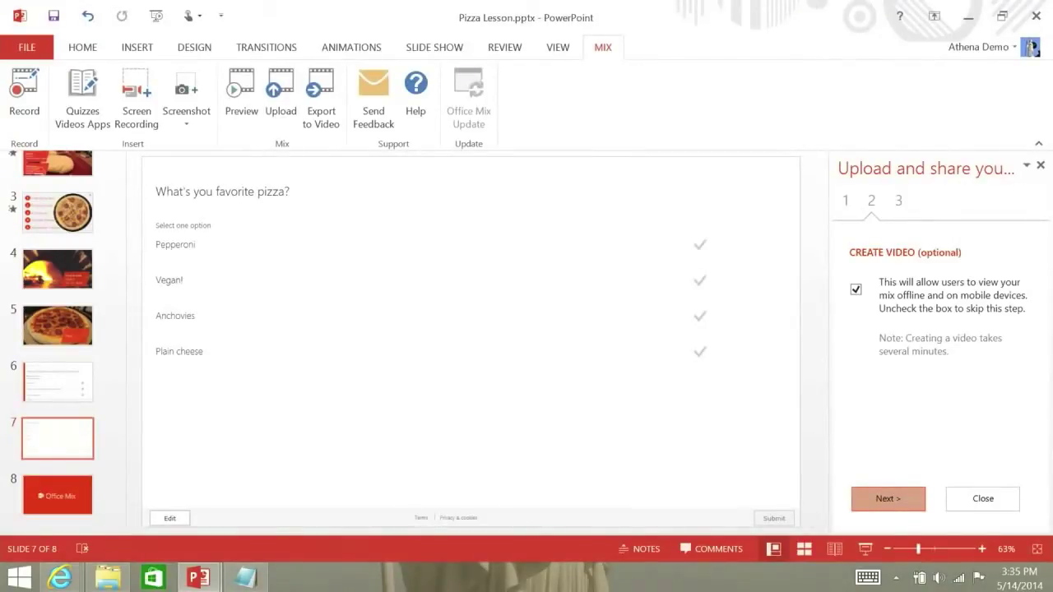
pyautogui.click(856, 290)
pyautogui.click(888, 500)
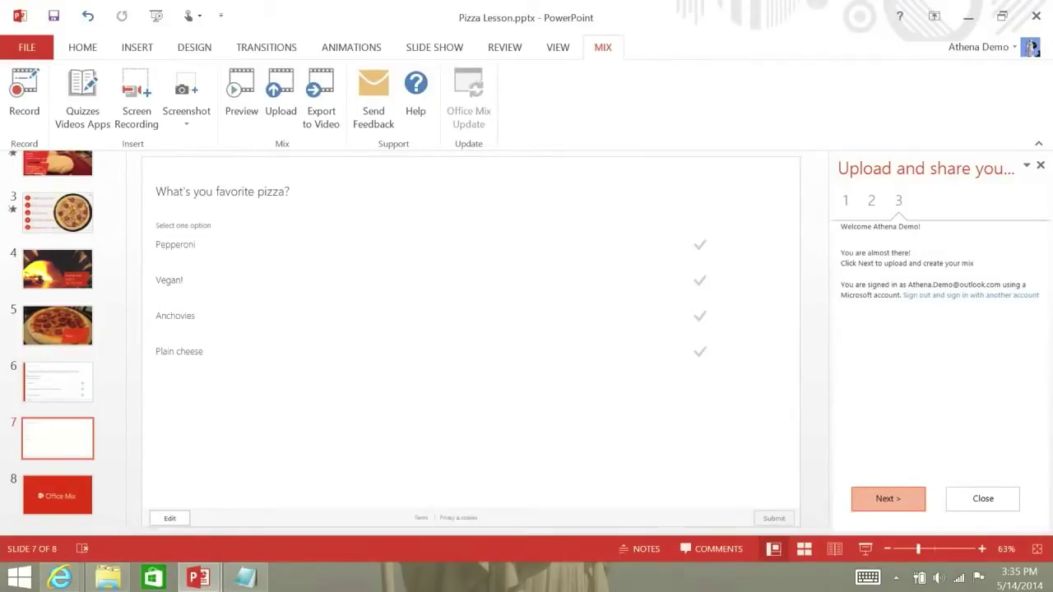
pyautogui.click(876, 498)
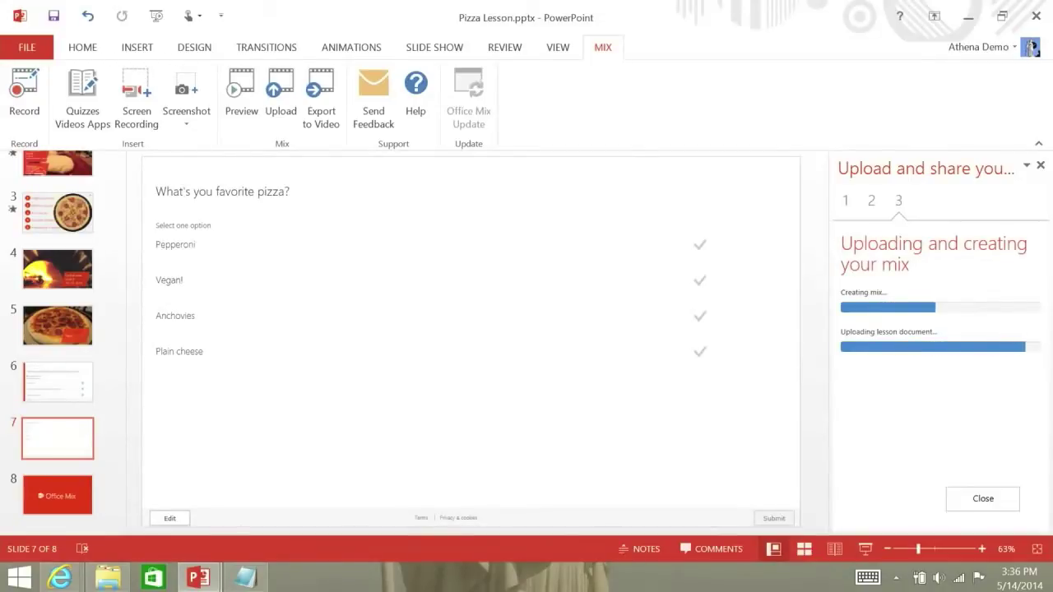
# Bring up the Ohm's Law presentation, then examine its Office Mix analytics in Internet Explorer by slide and for the quiz slide's individual answers.
pyautogui.moveTo(198, 578)
pyautogui.click(106, 490)
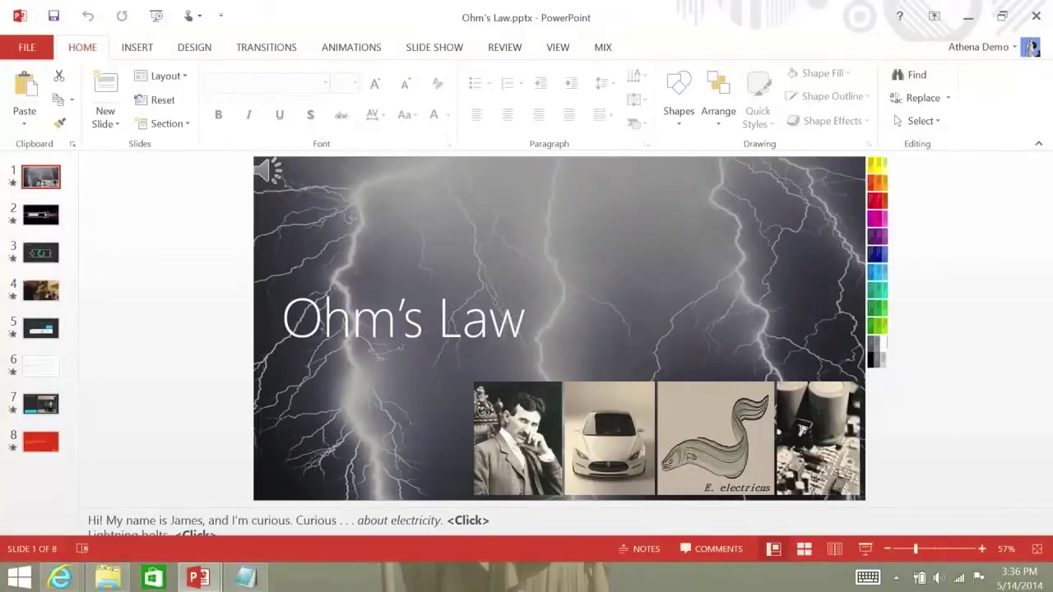
pyautogui.moveTo(59, 578)
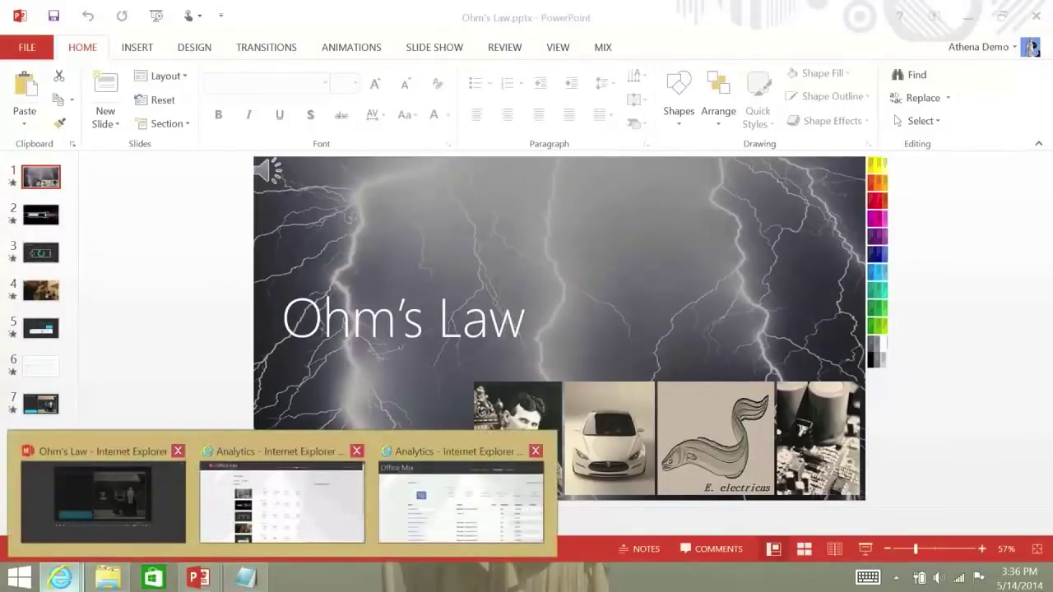
pyautogui.click(281, 502)
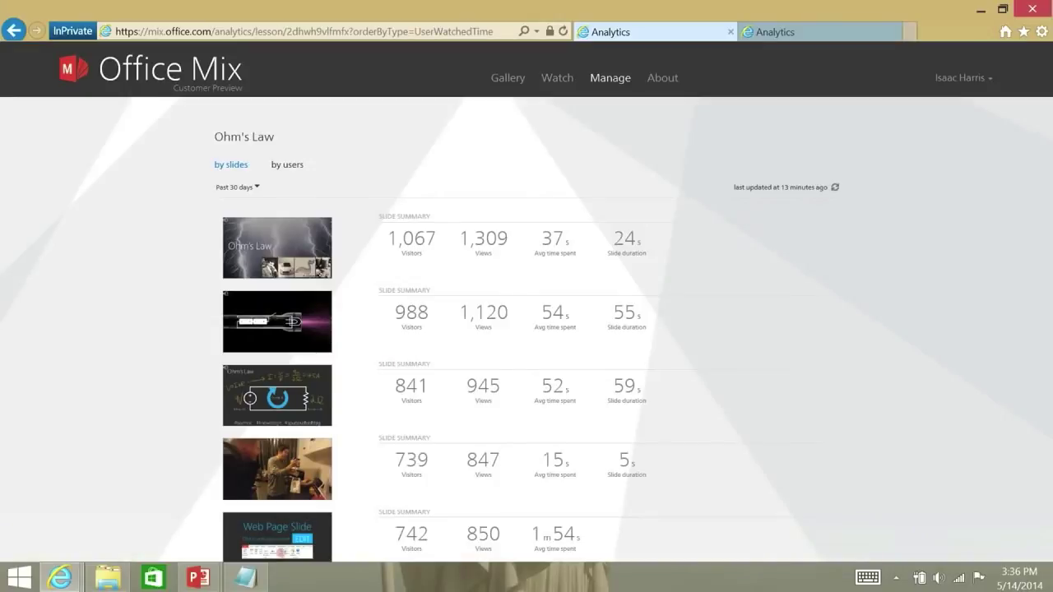
pyautogui.scroll(-1, 527, 329)
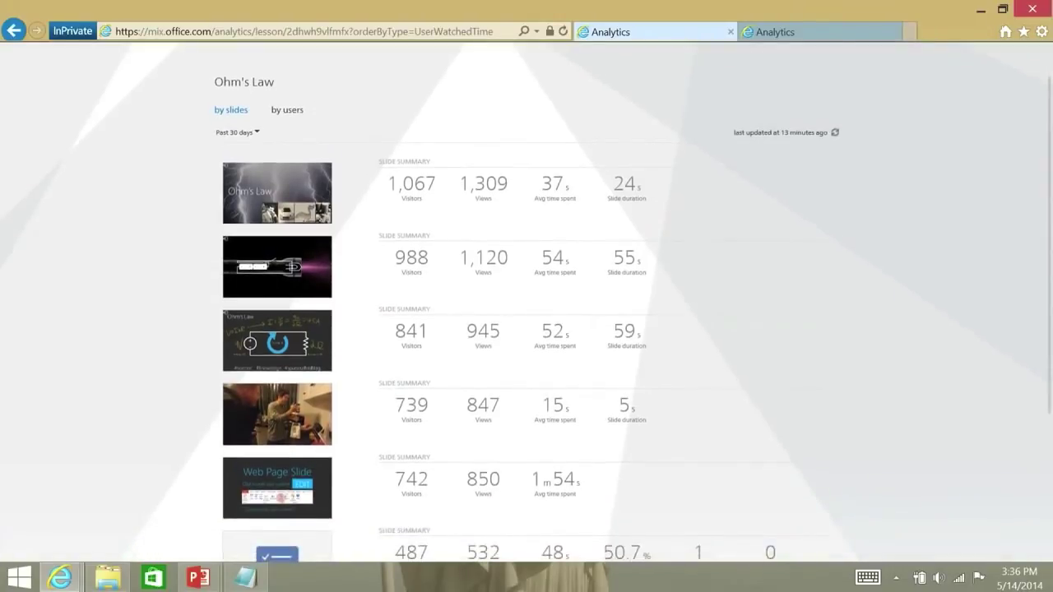
pyautogui.scroll(-2, 527, 302)
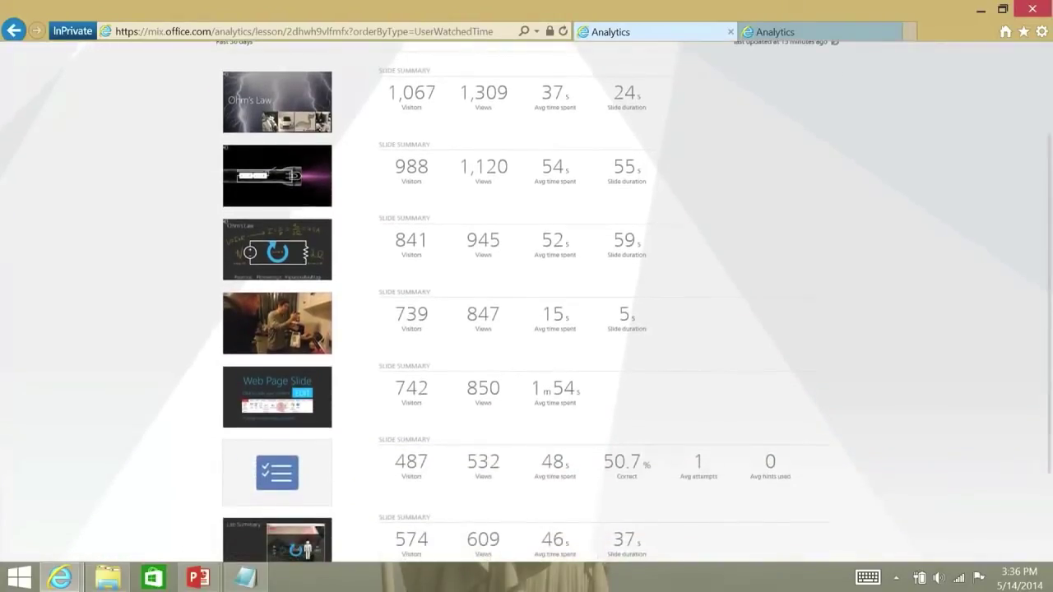
pyautogui.scroll(-1, 527, 302)
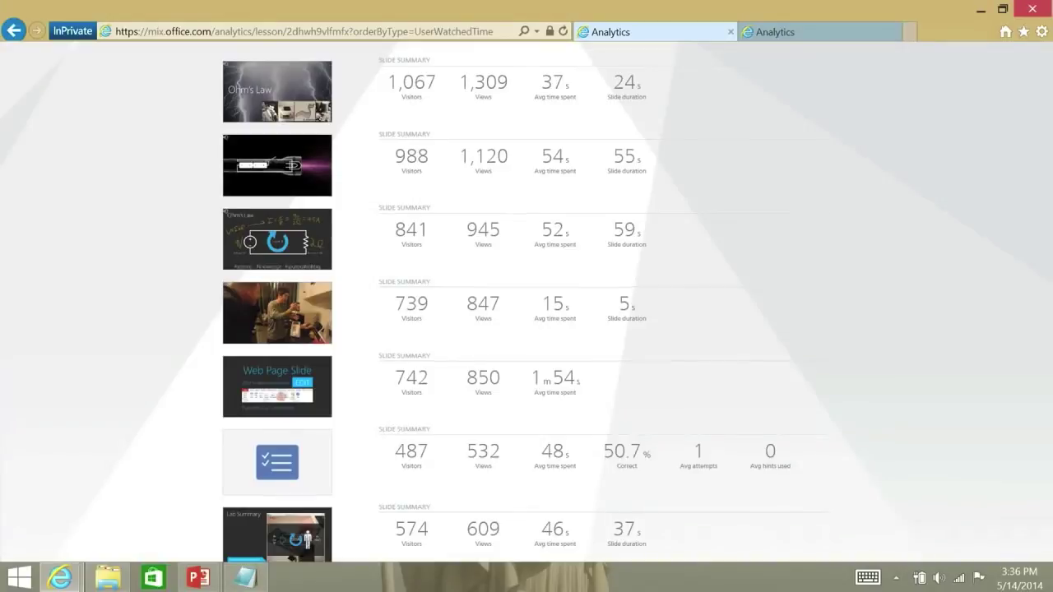
pyautogui.scroll(2, 527, 301)
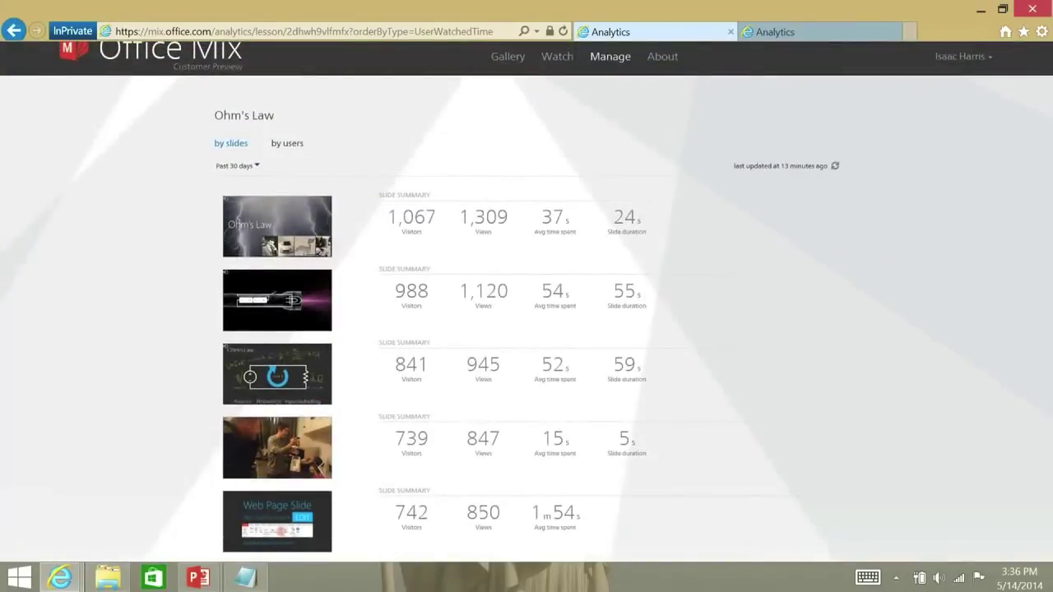
pyautogui.hotkey('ctrl', 'Tab')
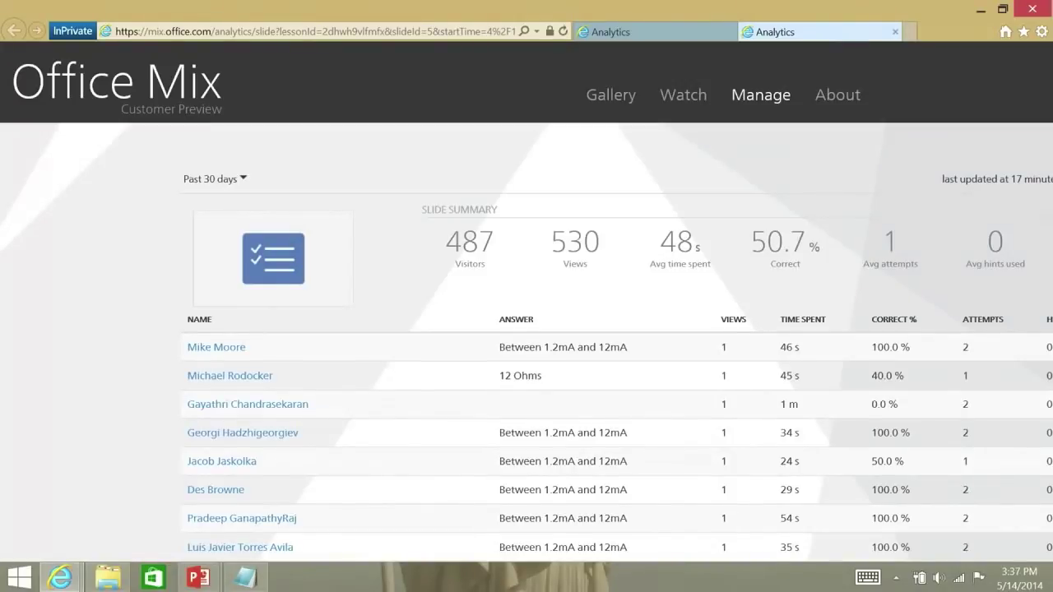
# Switch to the Ohm's Law presentation in PowerPoint and insert a blank slide between slides 2 and 3.
pyautogui.hotkey('alt', 'Tab')
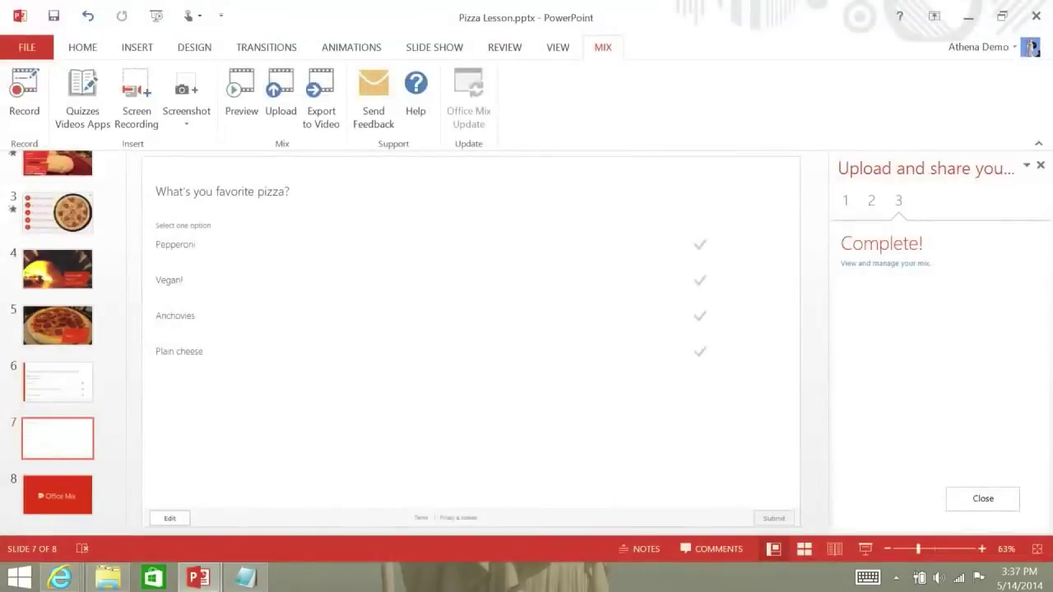
pyautogui.click(198, 578)
pyautogui.click(107, 495)
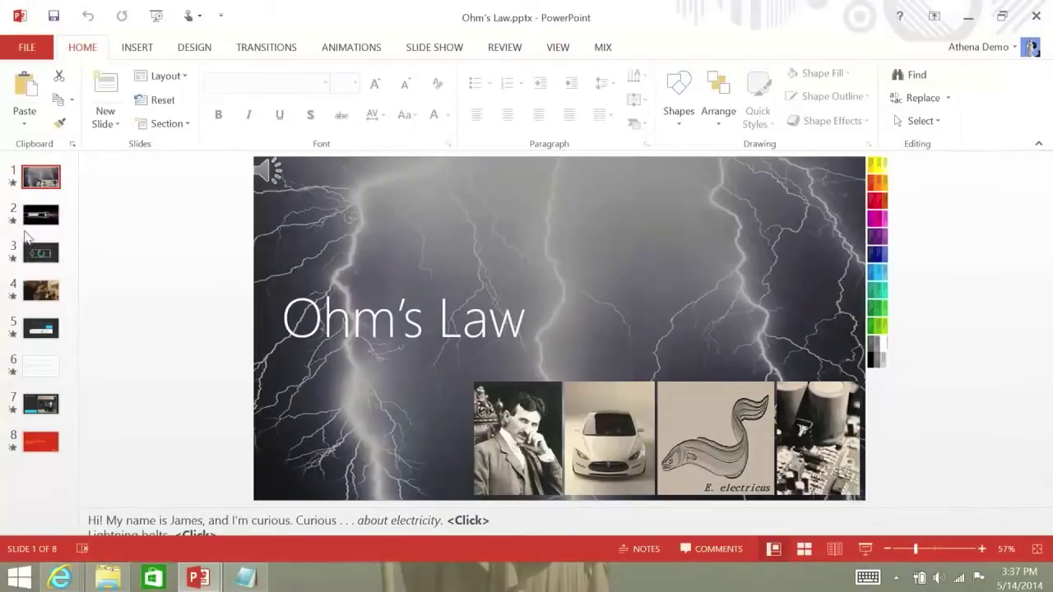
pyautogui.click(36, 459)
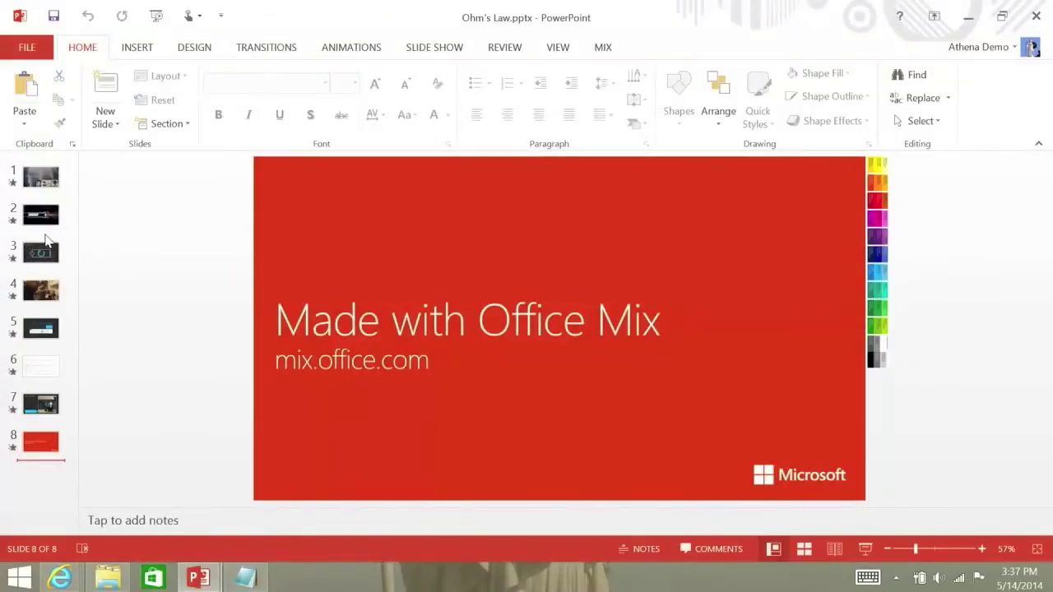
pyautogui.click(46, 237)
pyautogui.hotkey('ctrl', 'm')
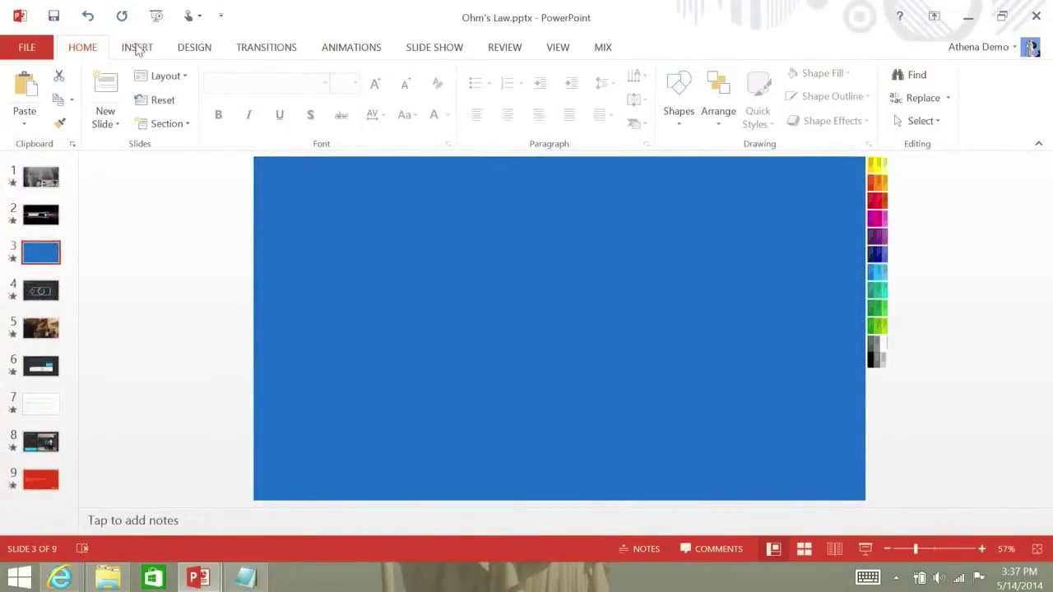
# Add the CK-12 Science Resources app to the new slide 3 and trust it.
pyautogui.click(604, 48)
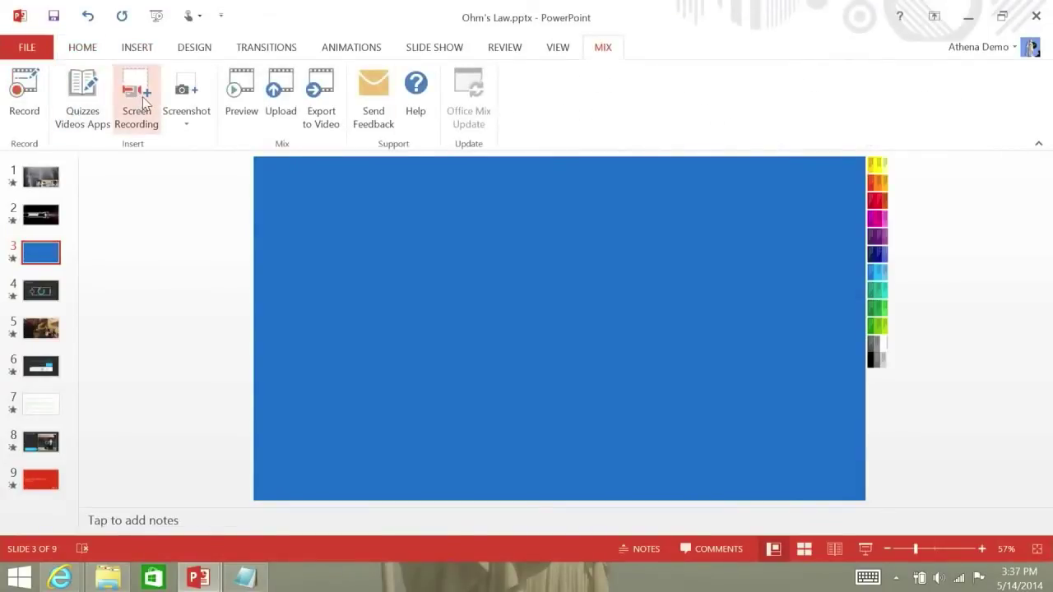
pyautogui.click(95, 120)
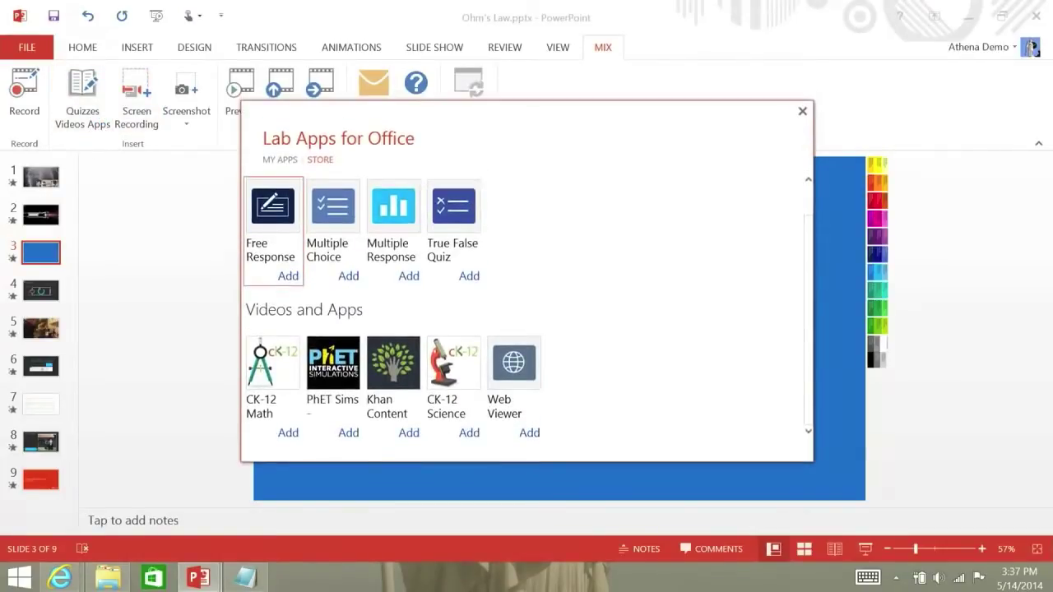
pyautogui.click(469, 433)
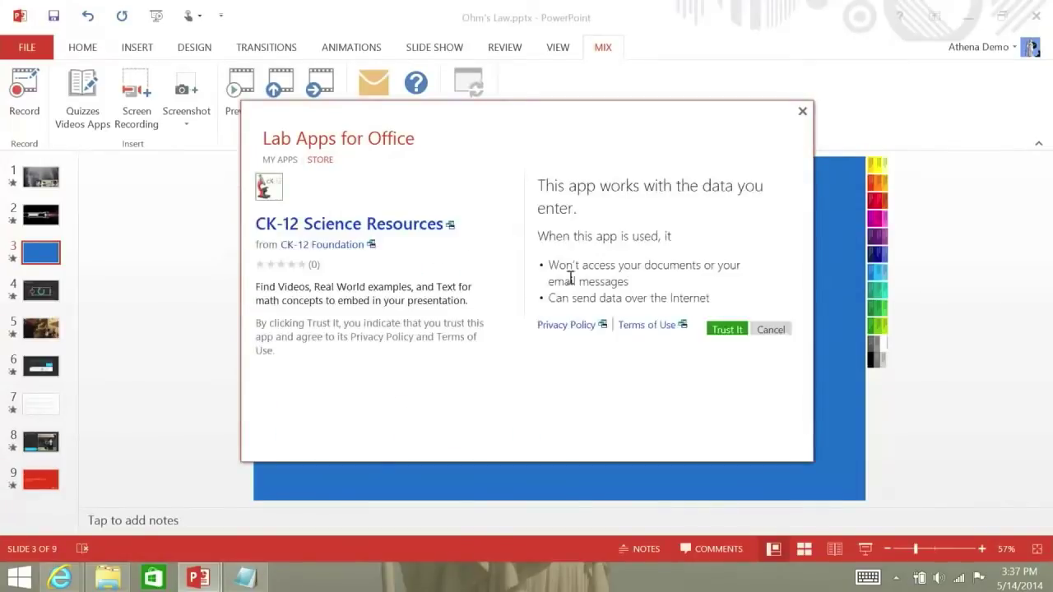
pyautogui.click(726, 329)
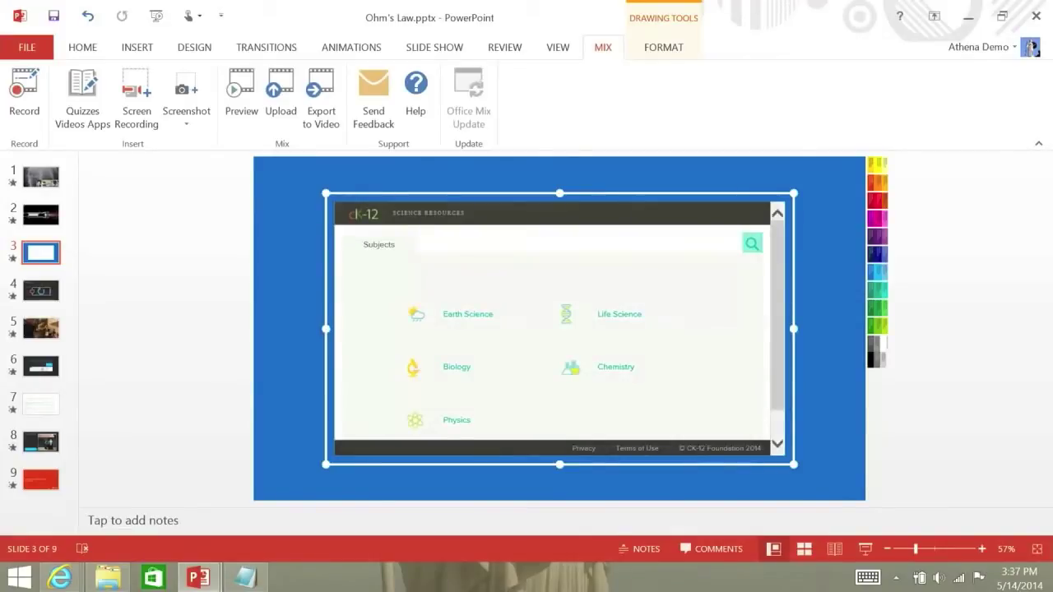
# Search the CK-12 Science Resources app for "Ohm's Law".
pyautogui.click(752, 242)
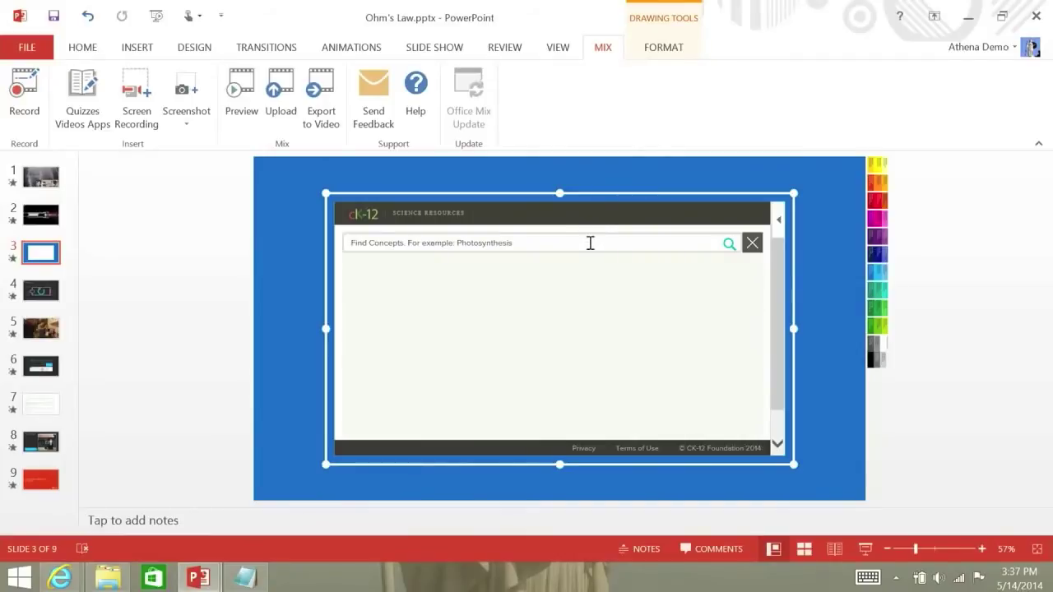
pyautogui.click(590, 242)
pyautogui.write("Ohm's LAy")
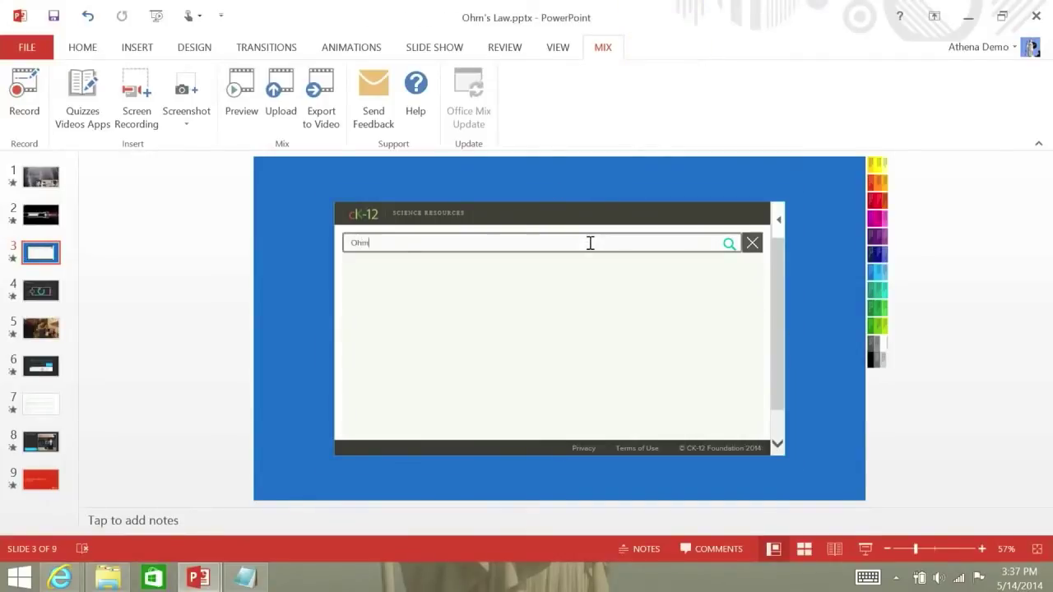
pyautogui.press('BackSpace')
pyautogui.press('BackSpace')
pyautogui.write('aw')
pyautogui.press('Return')
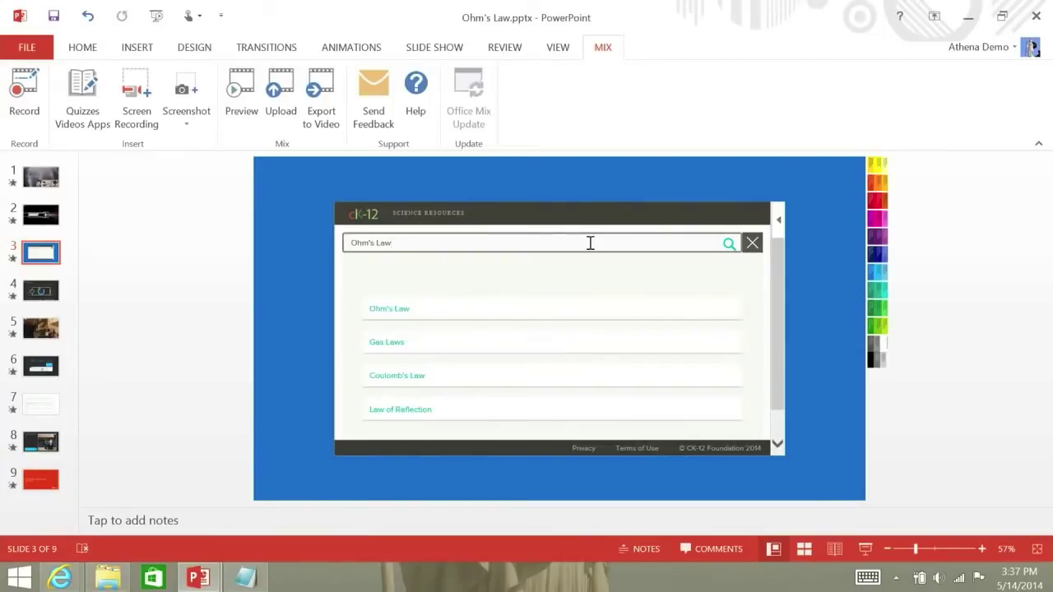
# Open the Ohm's Law topic in the CK-12 app and add its Basic reading on calculating current to slide 3.
pyautogui.click(420, 315)
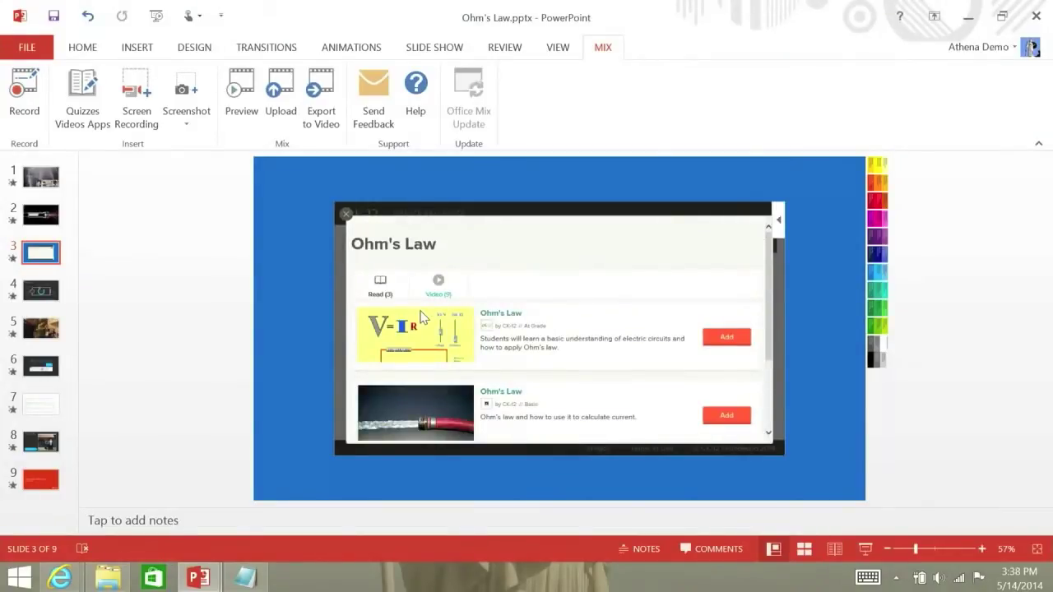
pyautogui.scroll(-2, 421, 317)
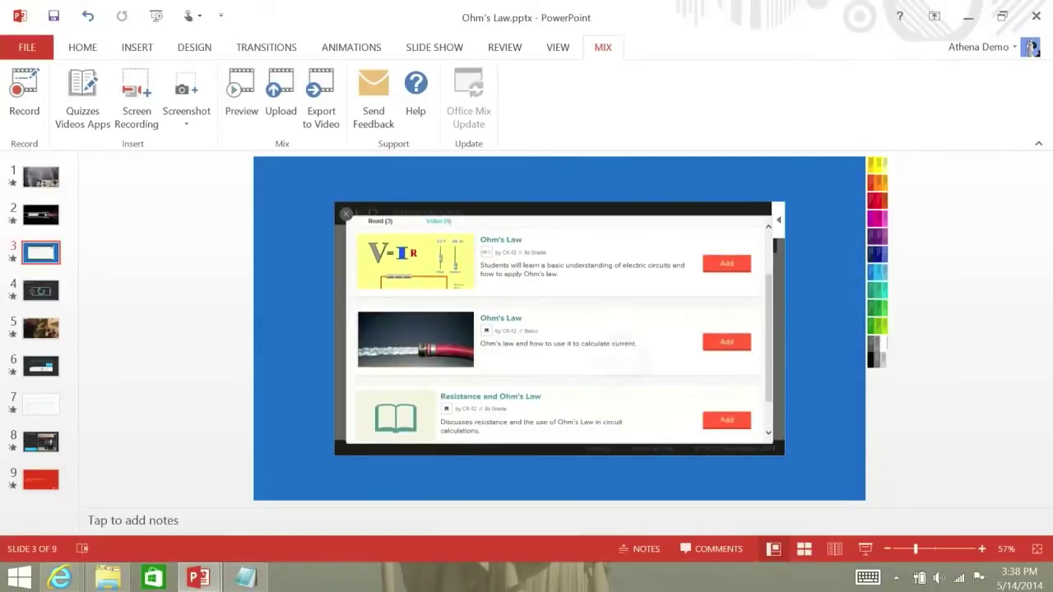
pyautogui.scroll(-1, 633, 356)
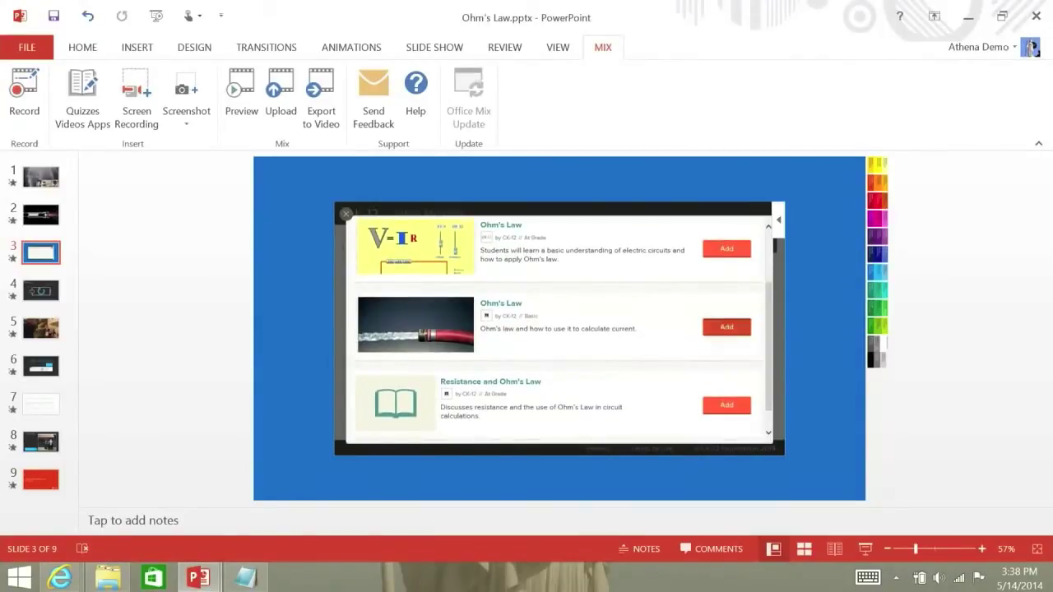
pyautogui.click(727, 327)
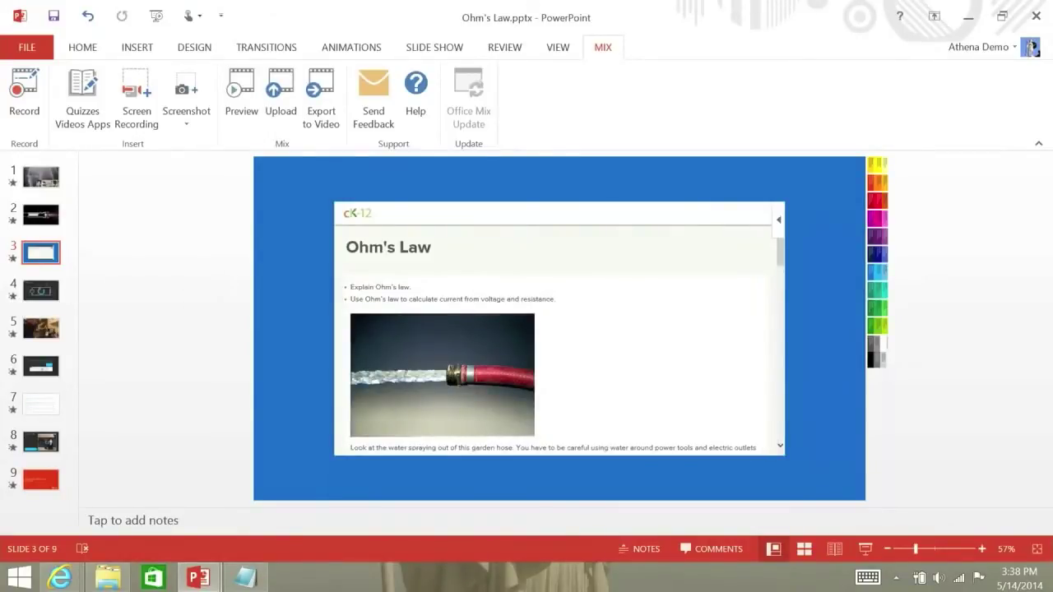
pyautogui.scroll(-5, 559, 329)
pyautogui.scroll(-5, 553, 341)
pyautogui.scroll(-5, 559, 329)
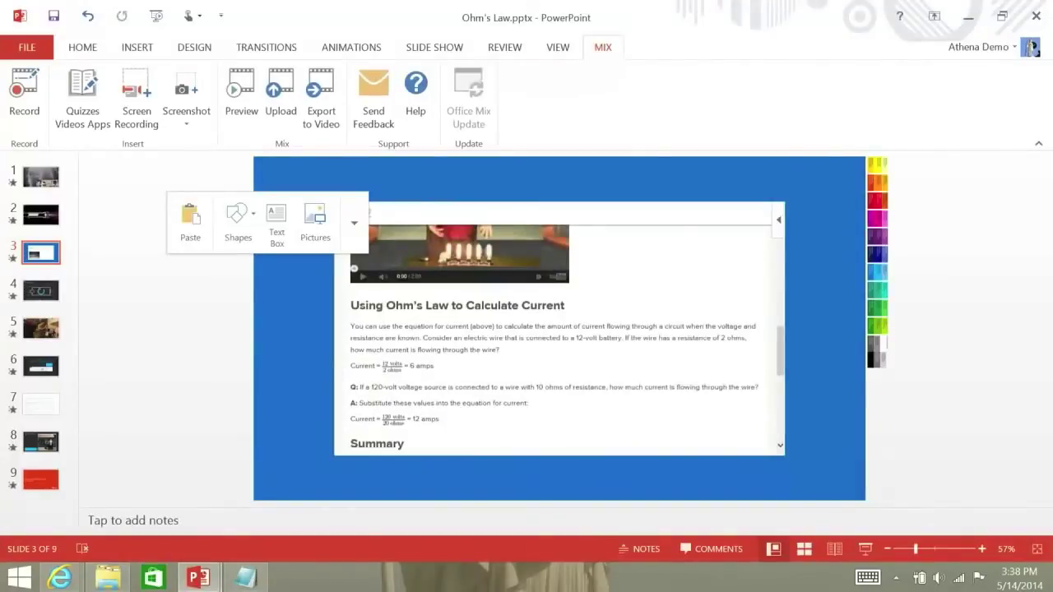
pyautogui.scroll(-2, 554, 339)
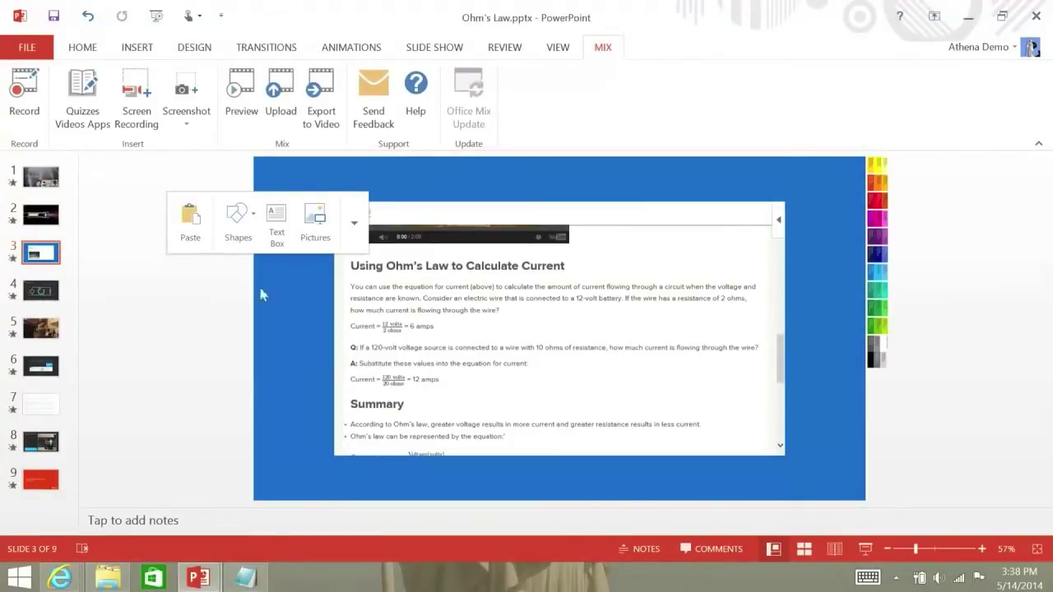
# Insert a blank slide after slide 3, then add the True False Quiz app to it and trust the app.
pyautogui.click(51, 275)
pyautogui.press('Return')
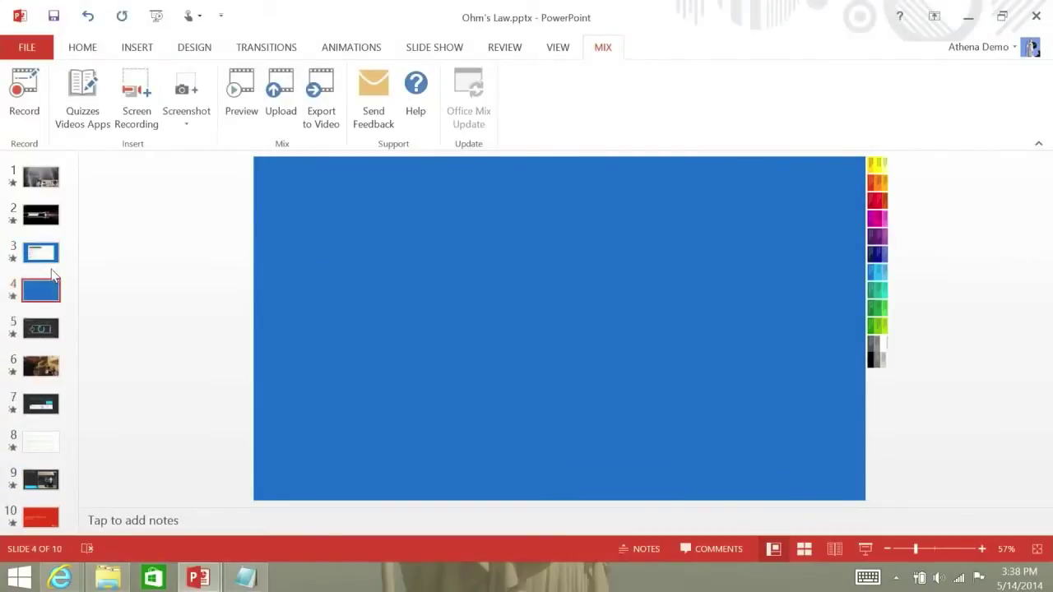
pyautogui.click(80, 111)
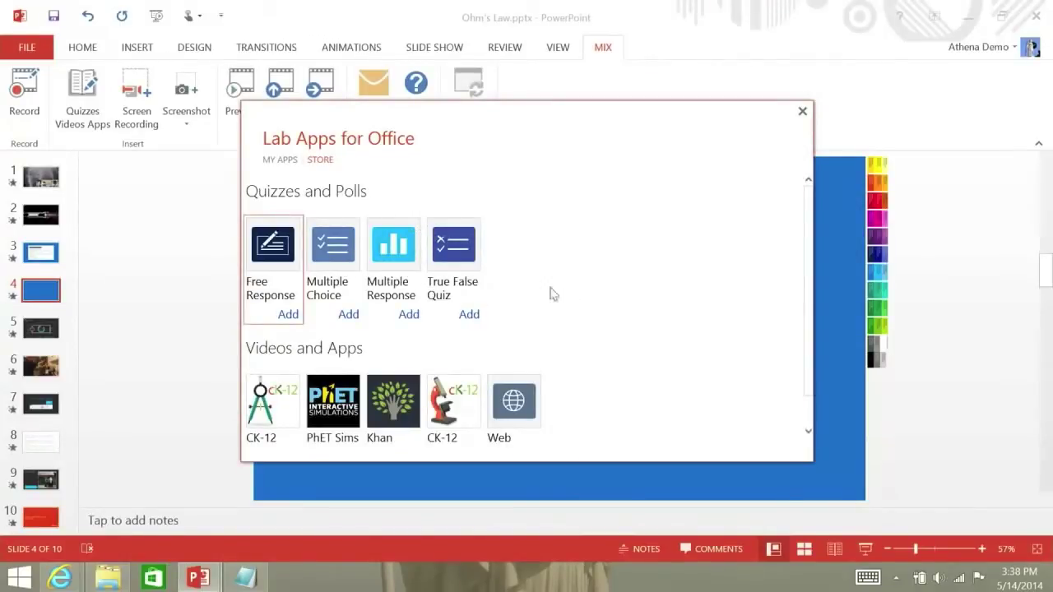
pyautogui.click(436, 256)
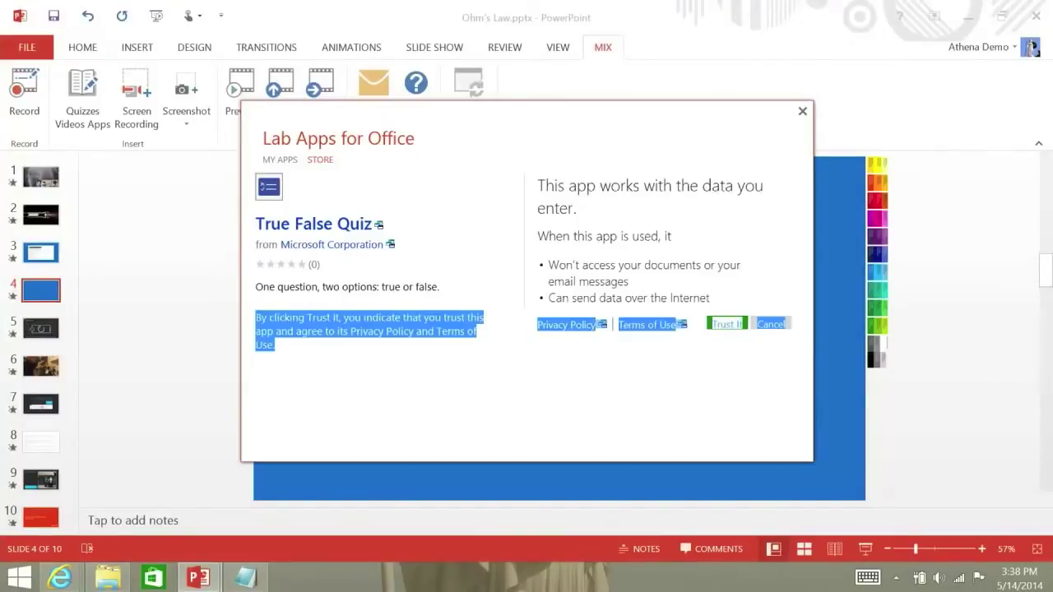
pyautogui.click(728, 324)
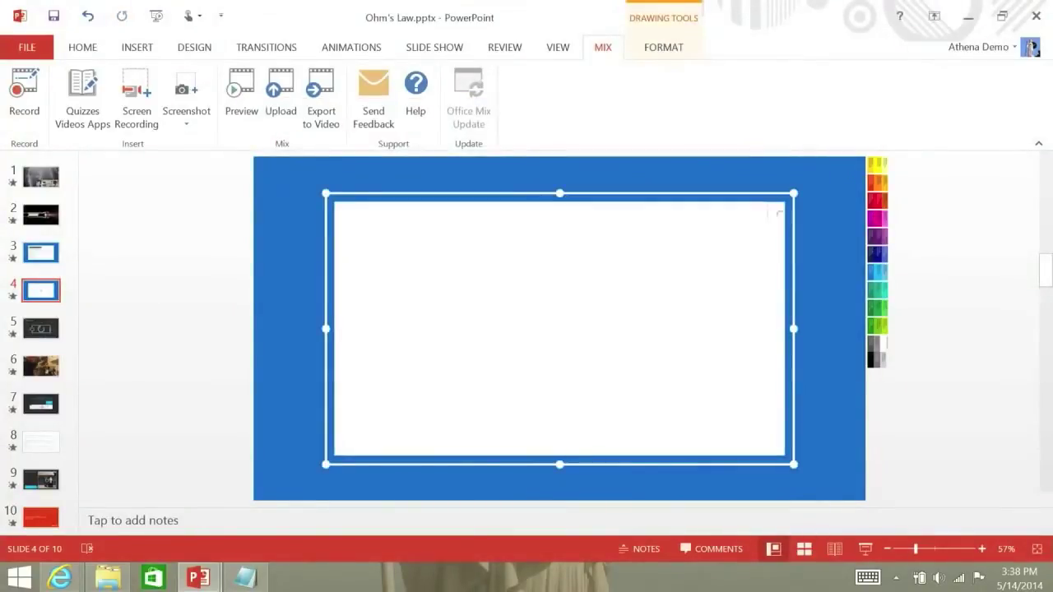
# Enter "Ohm's law says that v=i*r" as the true/false quiz question.
pyautogui.click(477, 249)
pyautogui.write('Ohm')
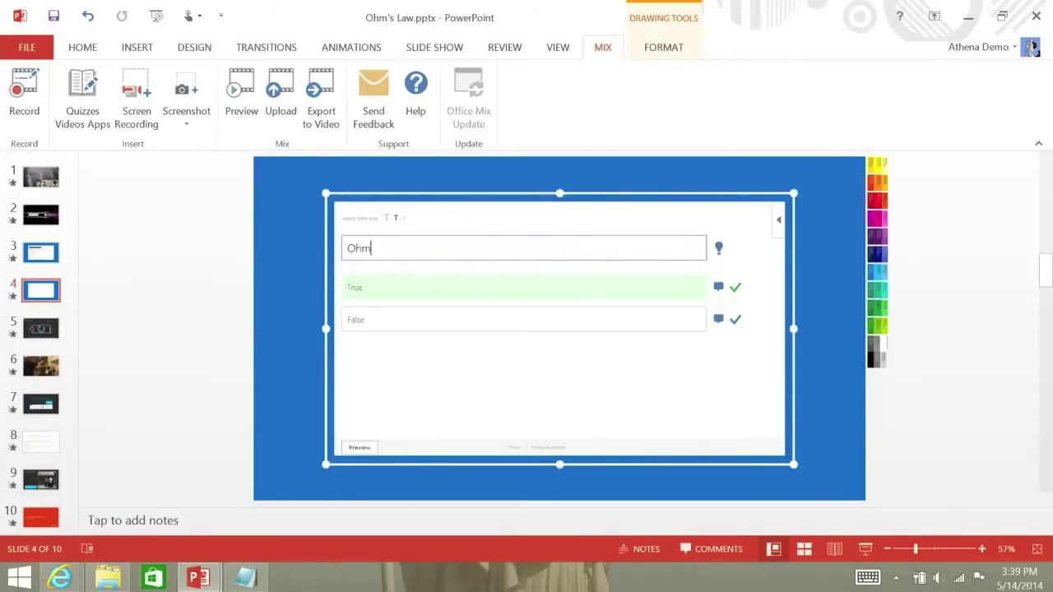
pyautogui.write("'s law says that v=i*r")
# Switch the true/false quiz to its preview and move its slide to the start of the presentation.
pyautogui.click(289, 348)
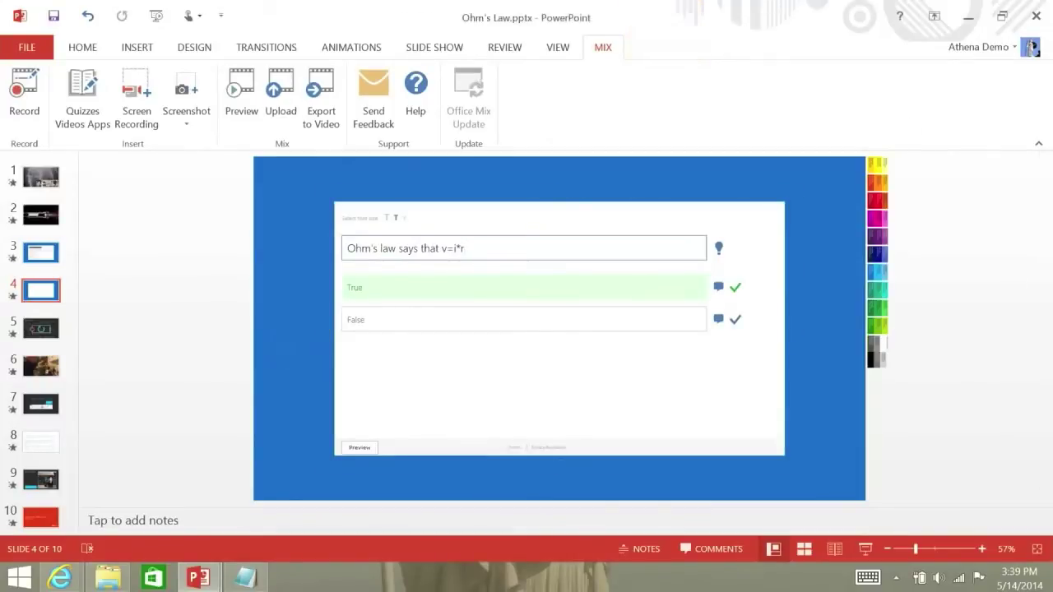
pyautogui.click(360, 448)
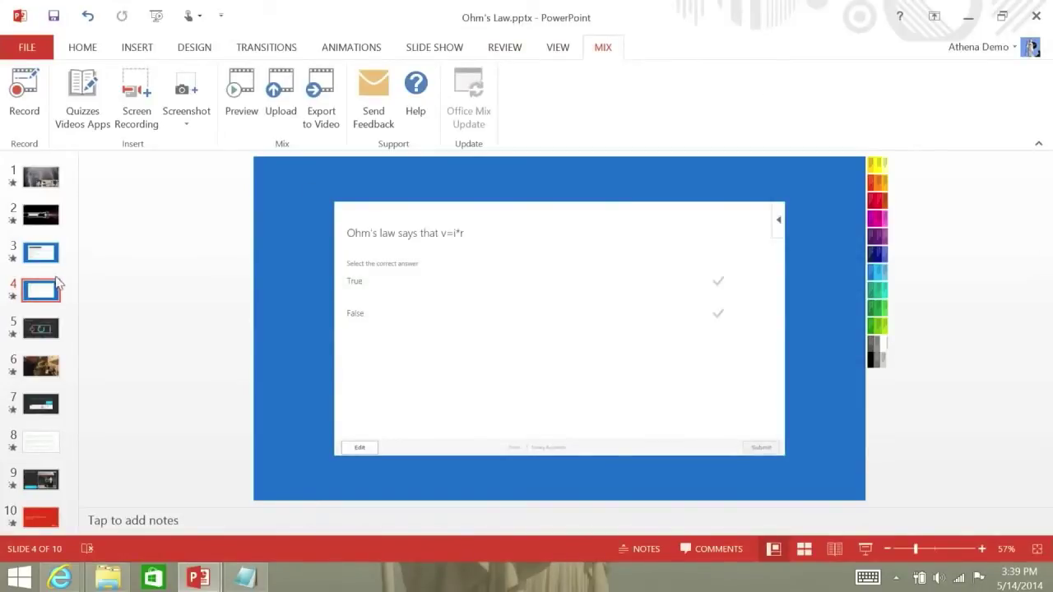
pyautogui.moveTo(47, 300); pyautogui.dragTo(33, 180)
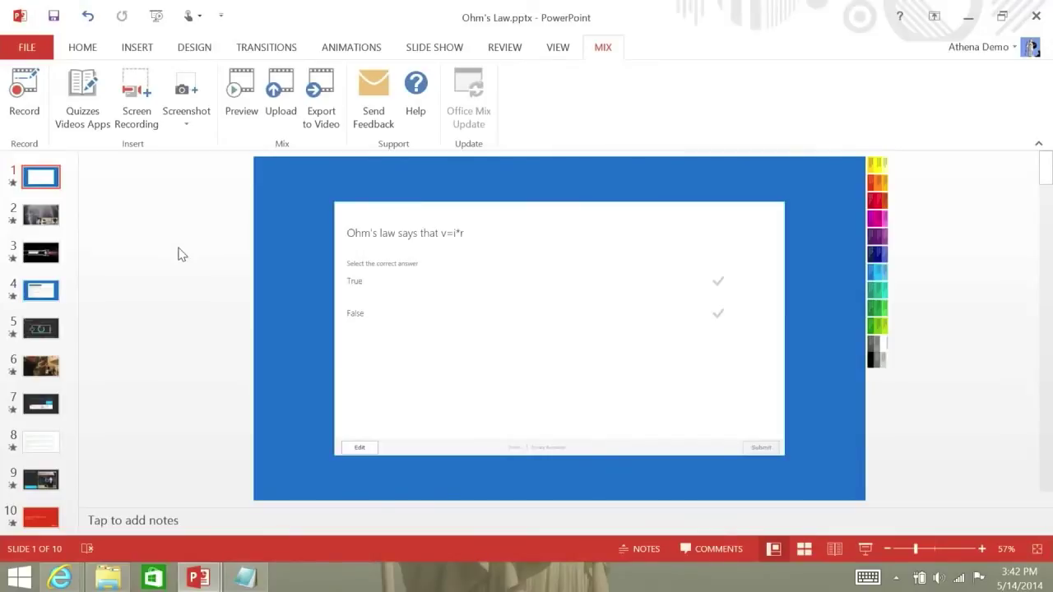
# Switch to the Pizza Lesson presentation, open the uploaded mix's management page, and play Pizza Lesson in a maximized browser window.
pyautogui.click(197, 577)
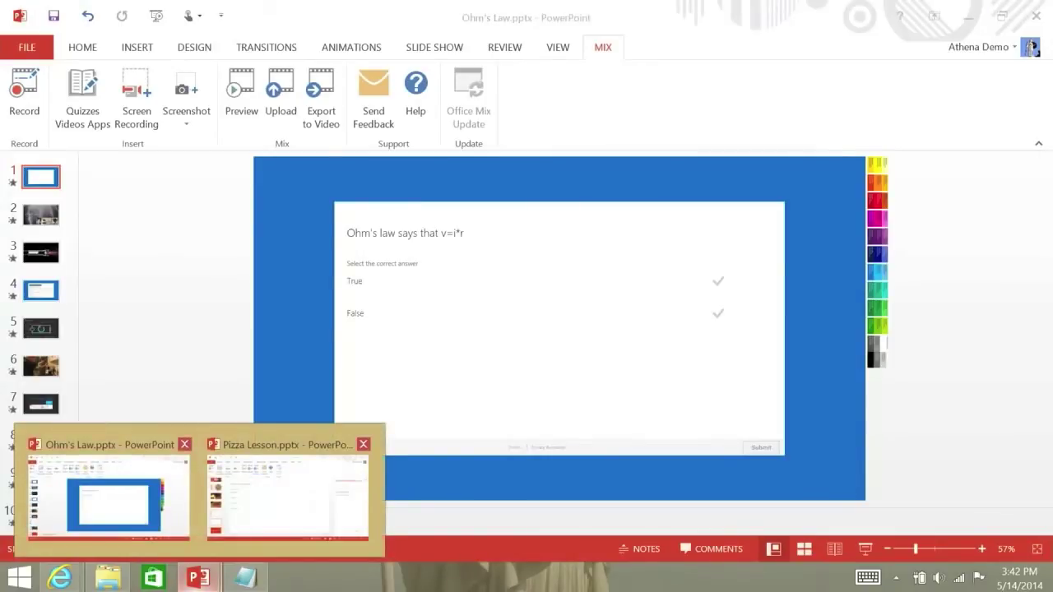
pyautogui.click(288, 494)
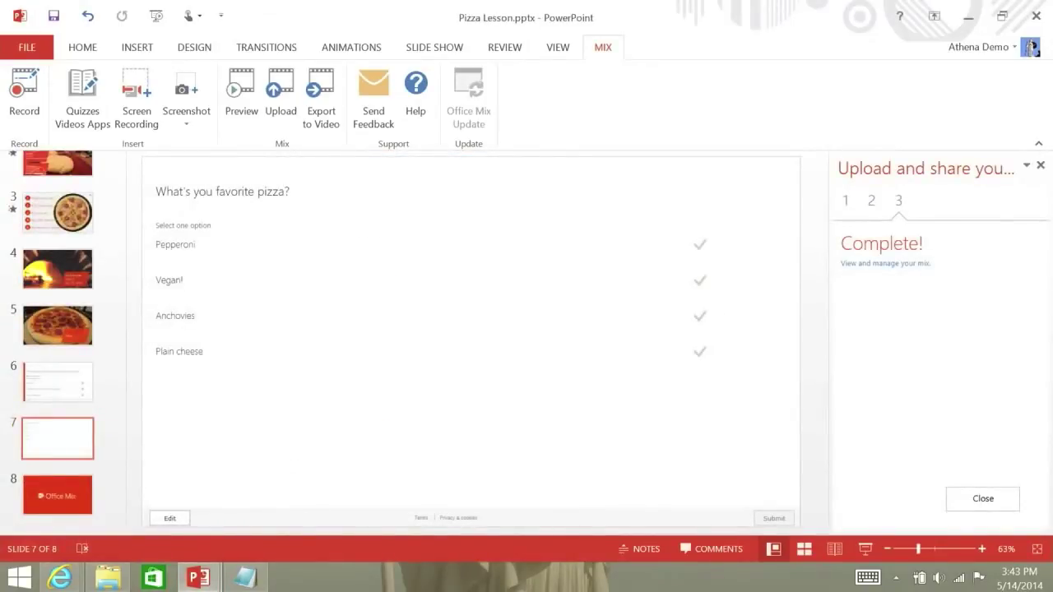
pyautogui.click(885, 263)
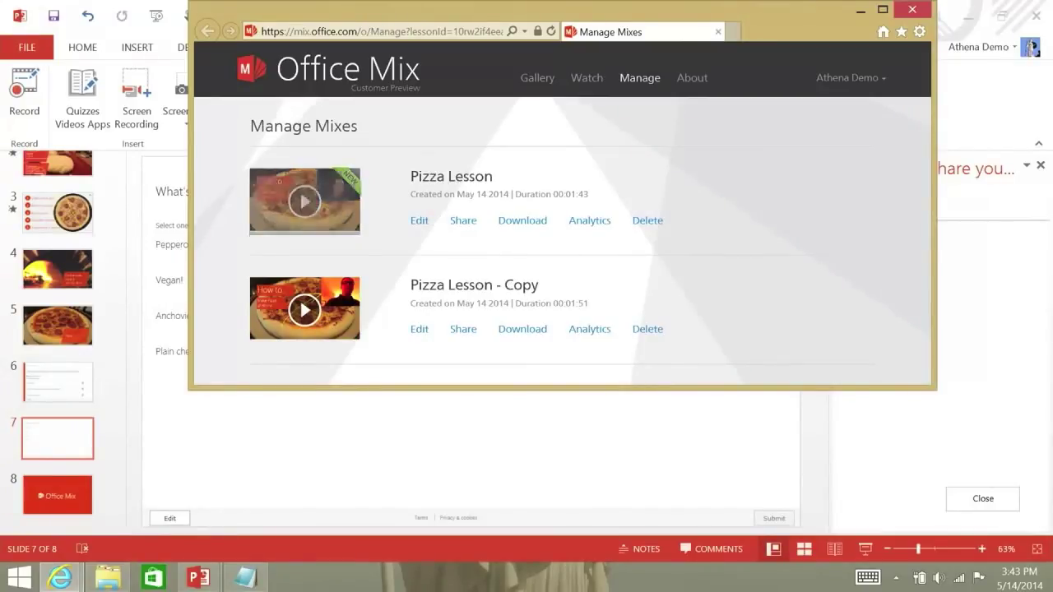
pyautogui.click(301, 197)
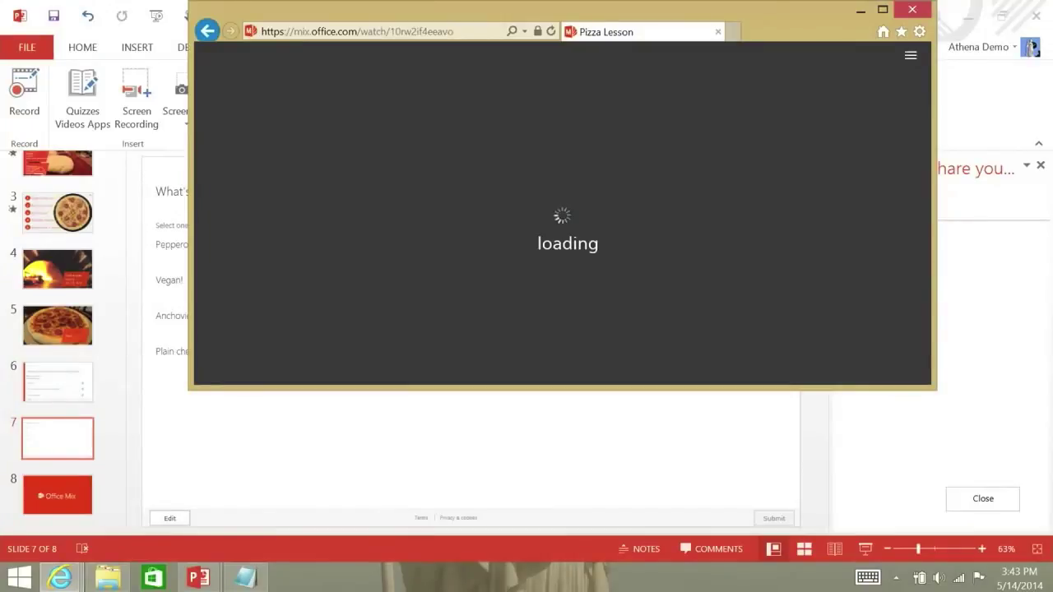
pyautogui.click(882, 9)
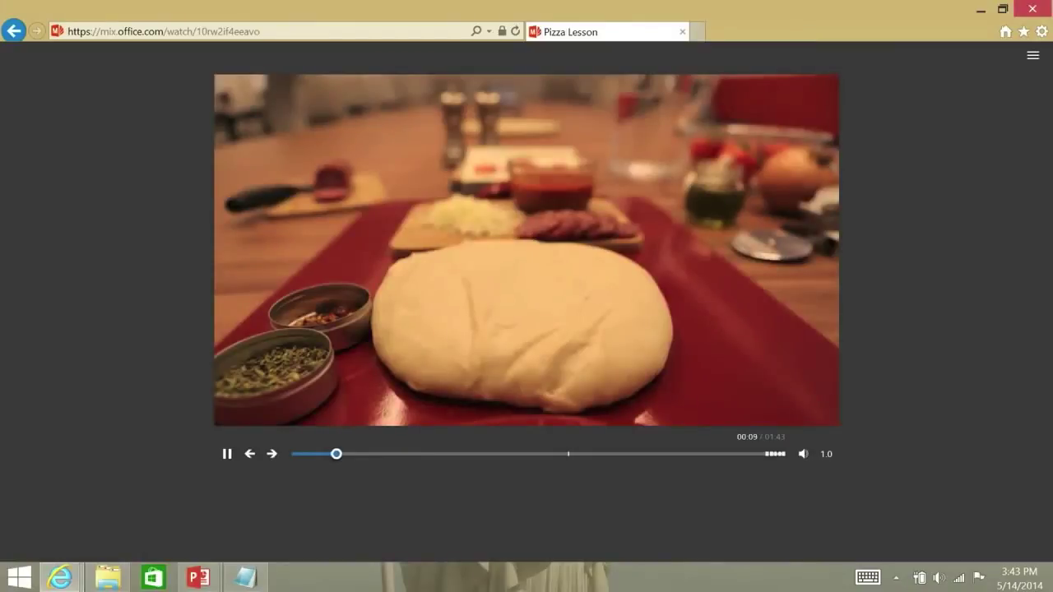
# Lower the system volume while the Pizza Lesson mix plays.
pyautogui.press('XF86AudioLowerVolume')
pyautogui.press('XF86AudioLowerVolume')
pyautogui.press('XF86AudioLowerVolume')
pyautogui.press('XF86AudioLowerVolume')
pyautogui.press('XF86AudioLowerVolume')
pyautogui.press('XF86AudioLowerVolume')
pyautogui.press('XF86AudioLowerVolume')
pyautogui.press('XF86AudioLowerVolume')
pyautogui.press('XF86AudioLowerVolume')
pyautogui.press('XF86AudioLowerVolume')
pyautogui.press('XF86AudioLowerVolume')
pyautogui.press('XF86AudioLowerVolume')
pyautogui.press('XF86AudioLowerVolume')
pyautogui.press('XF86AudioLowerVolume')
pyautogui.press('XF86AudioLowerVolume')
pyautogui.press('XF86AudioLowerVolume')
pyautogui.press('XF86AudioLowerVolume')
pyautogui.press('XF86AudioLowerVolume')
pyautogui.press('XF86AudioLowerVolume')
pyautogui.press('XF86AudioLowerVolume')
pyautogui.press('XF86AudioLowerVolume')
pyautogui.press('XF86AudioLowerVolume')
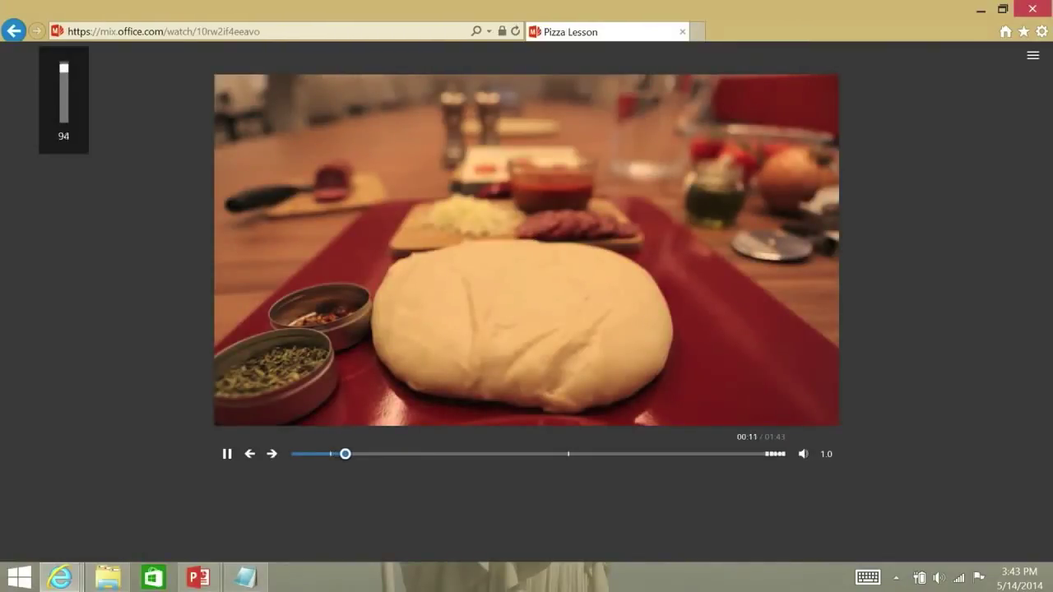
pyautogui.press('XF86AudioLowerVolume')
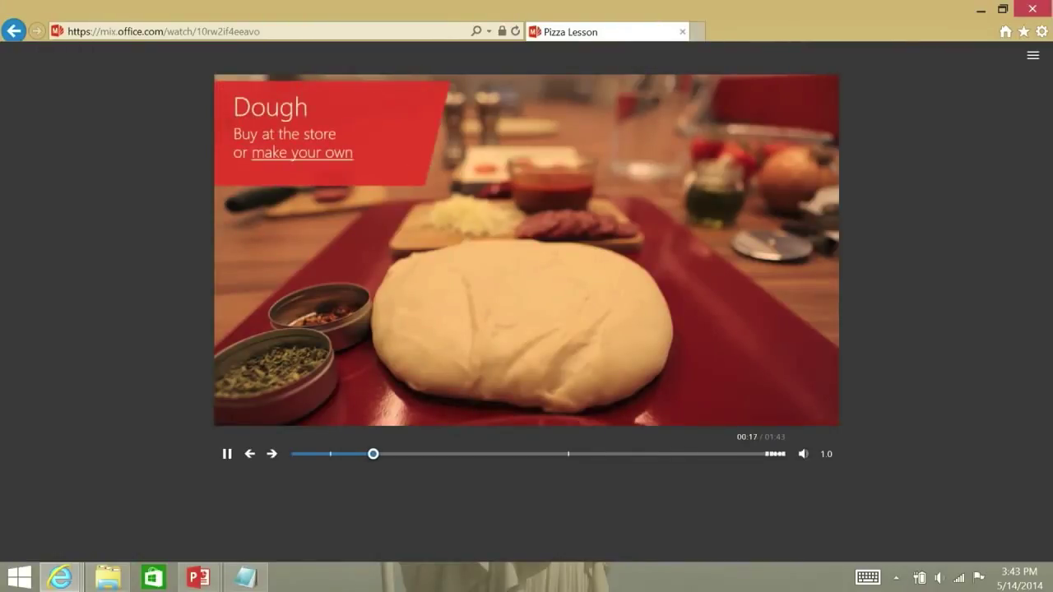
# Follow the "make your own" dough link in the mix, then return to the Pizza Lesson tab and pause playback.
pyautogui.click(300, 155)
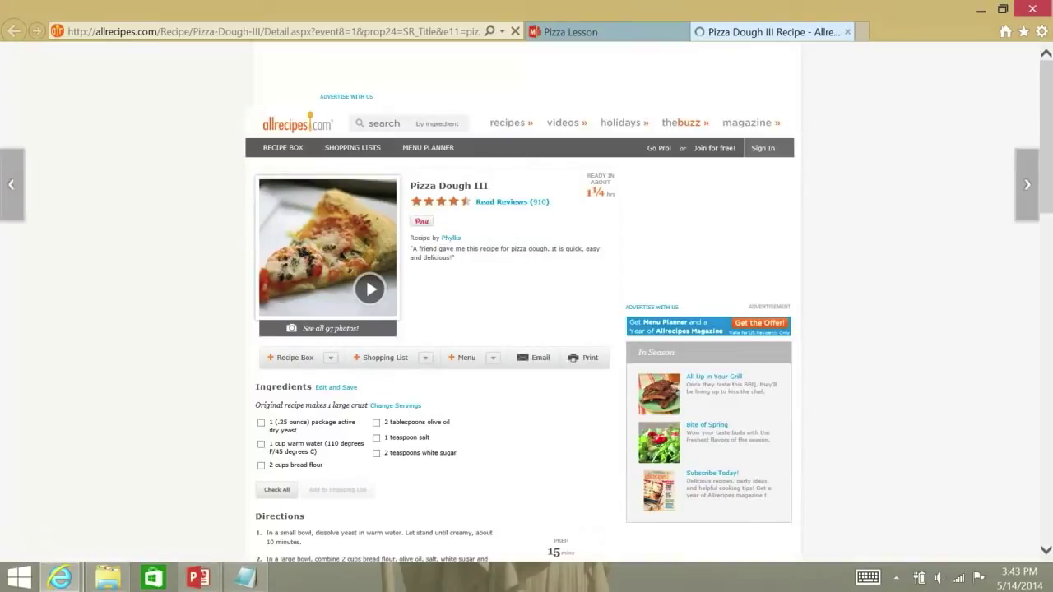
pyautogui.hotkey('ctrl', 'Tab')
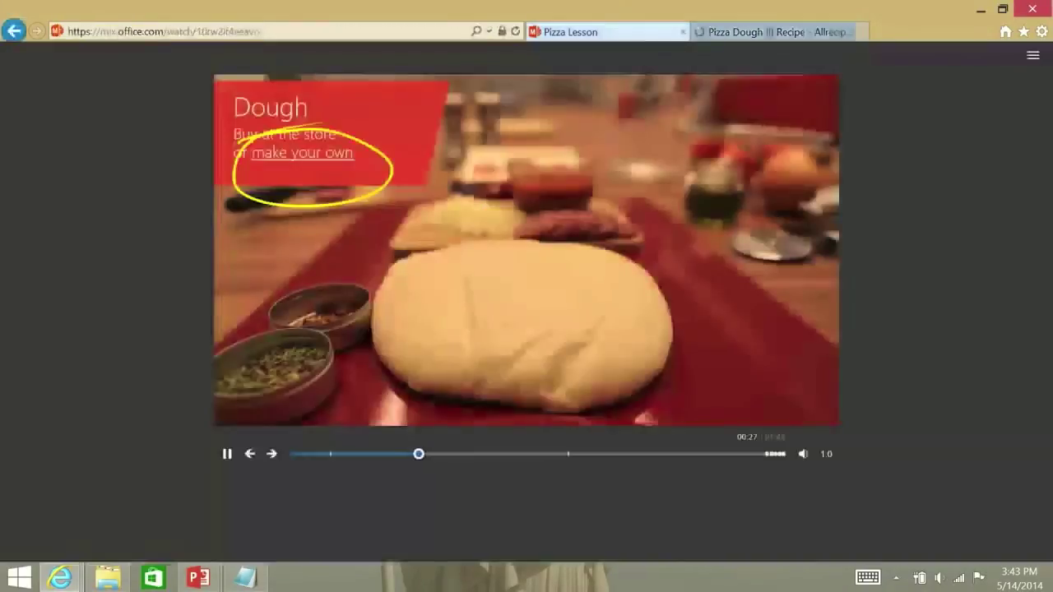
pyautogui.click(226, 453)
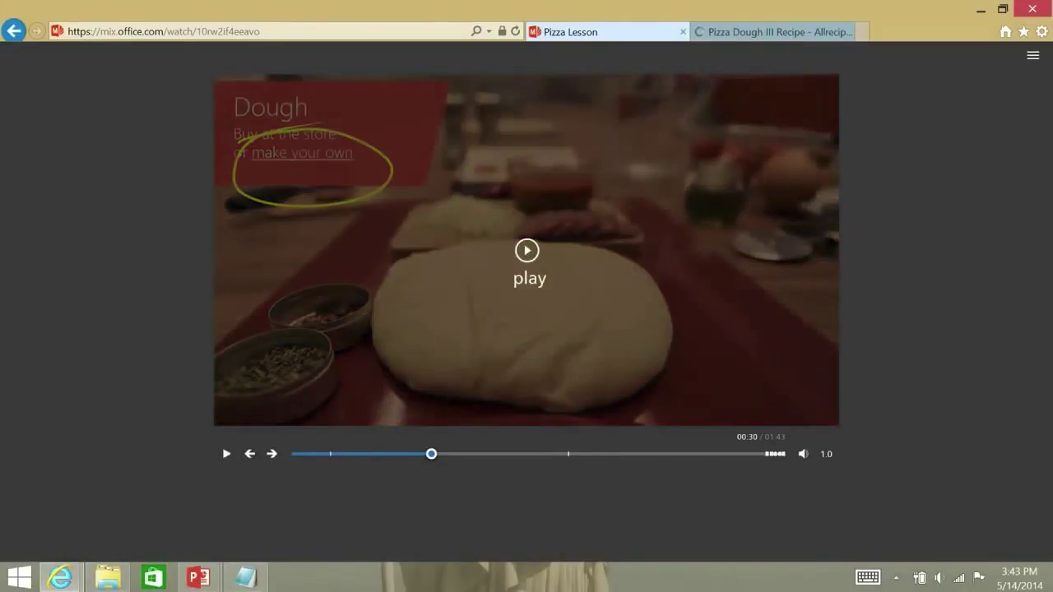